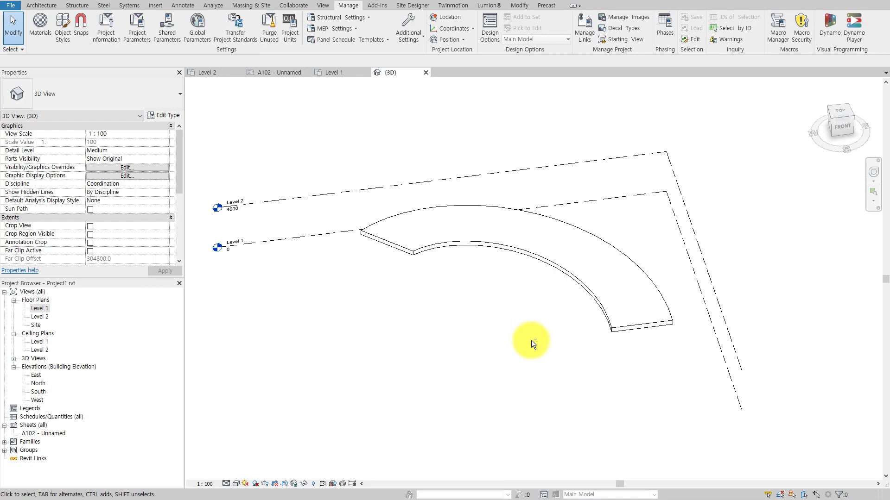
Orbit the 3D view around the curved floor slab
mouse_move(531, 340)
middle_mouse_down("shift")
mouse_move(429, 354)
mouse_move(447, 274)
mouse_move(417, 381)
mouse_move(676, 309)
mouse_move(626, 334)
mouse_move(655, 308)
mouse_move(530, 334)
middle_mouse_up("shift")
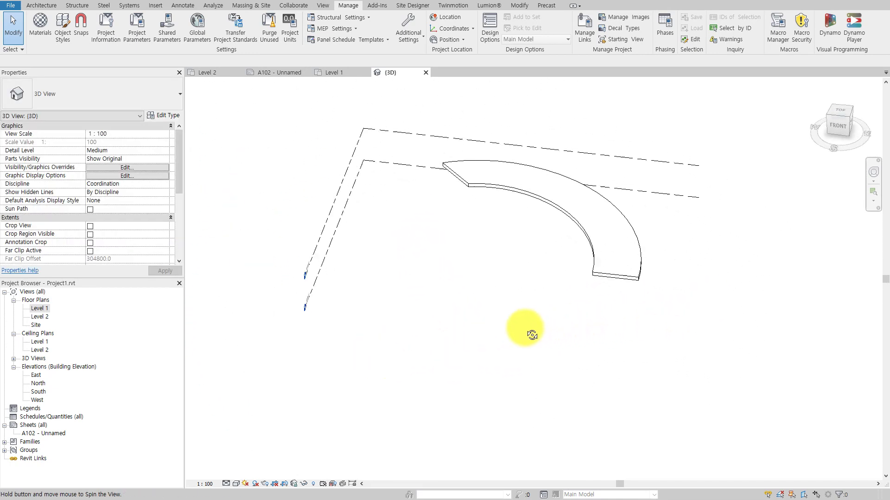
left_click(607, 239)
mouse_move(606, 240)
middle_mouse_down("shift")
mouse_move(628, 218)
mouse_move(616, 258)
middle_mouse_up("shift")
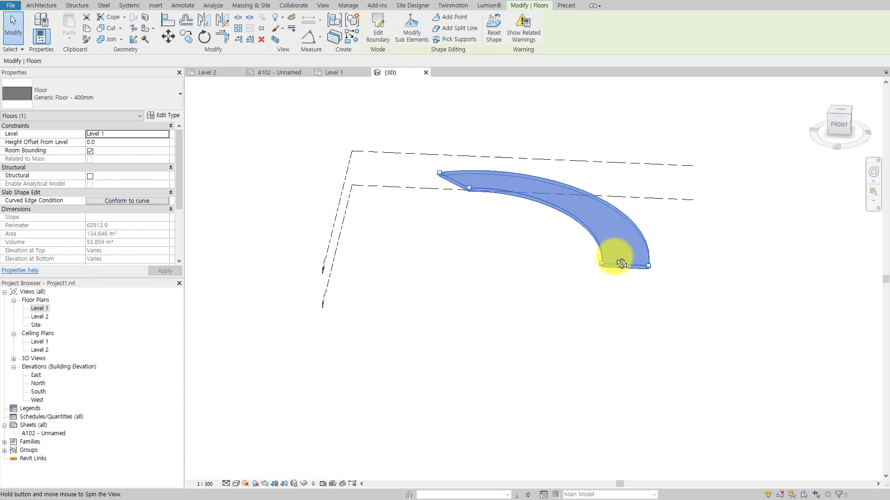
In the Level 2 plan, draw a vertical section through the floor's lower end
double_click(33, 317)
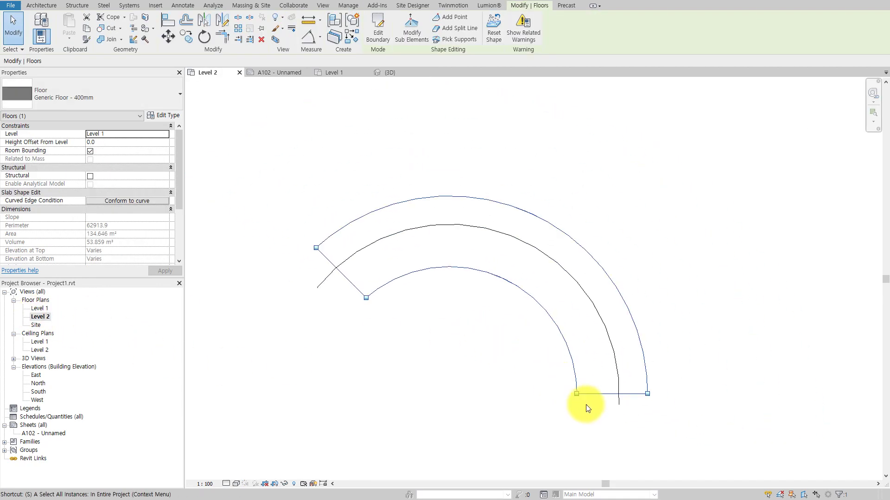
key("e")
left_click(607, 440)
left_click(609, 188)
Inspect the sloped floor in Section 1, then return to the Level 2 plan
key("Escape")
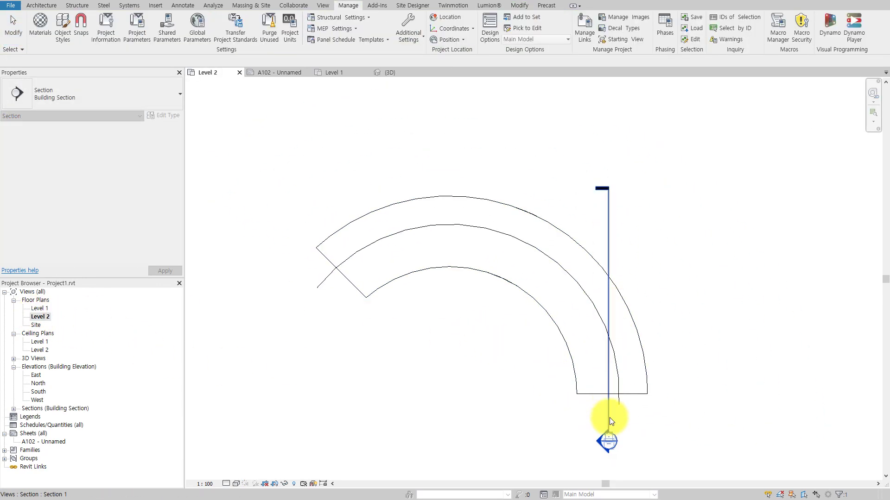
double_click(610, 437)
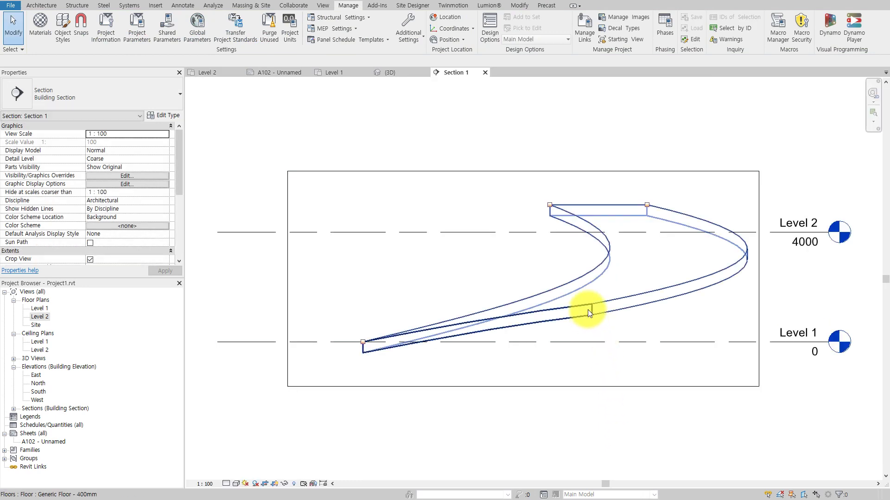
left_click(587, 309)
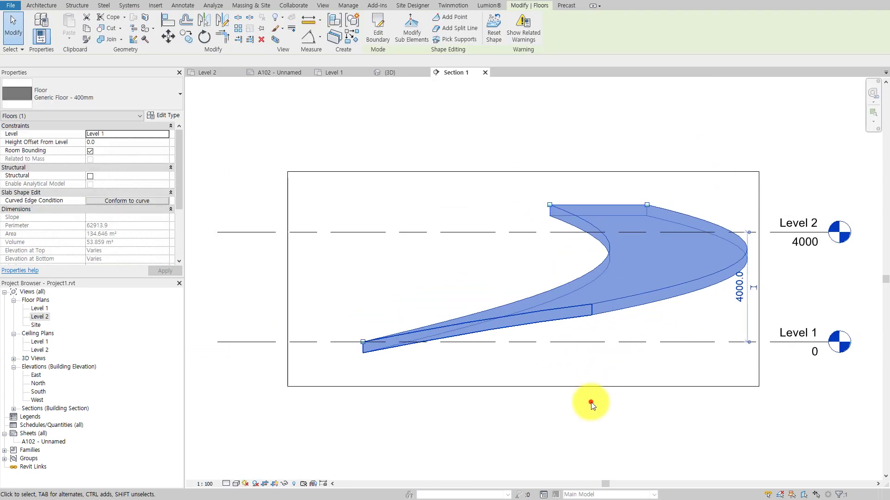
left_click(591, 403)
double_click(40, 316)
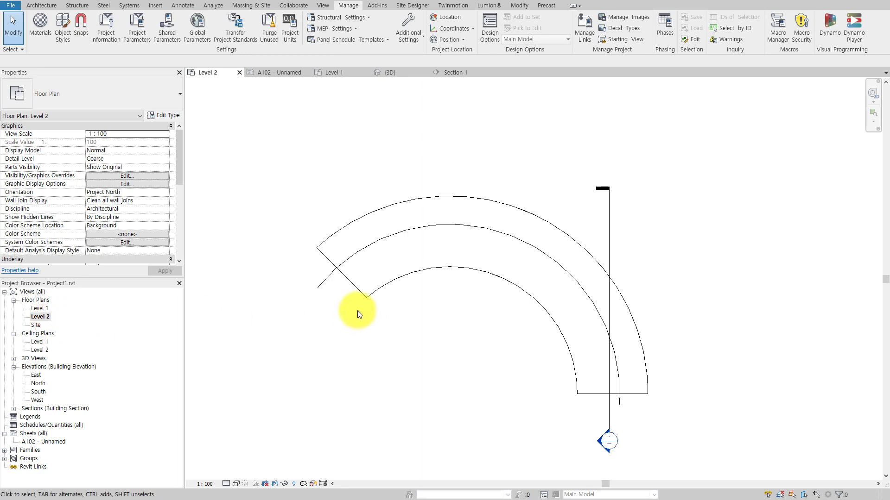
Draw a horizontal section across the curved floor in the Level 2 plan
key("s")
key("e")
left_click(280, 267)
left_click(694, 264)
key("Escape")
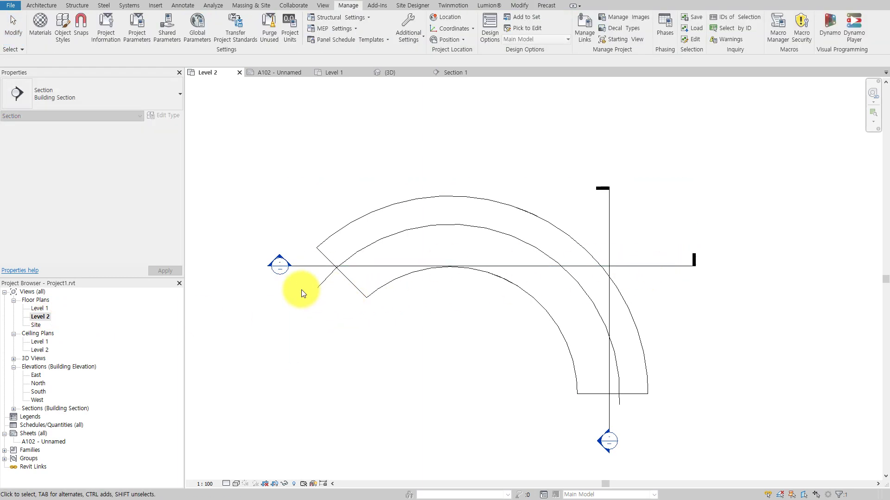
Check the sloped floor in Section 2, then return to the Level 2 plan
double_click(287, 269)
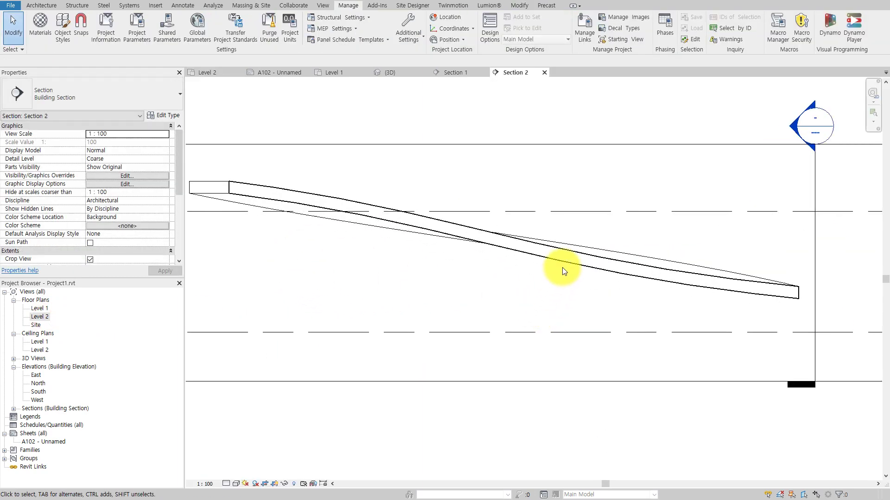
left_click(584, 262)
scroll(598, 300, "down", 2)
left_click(590, 397)
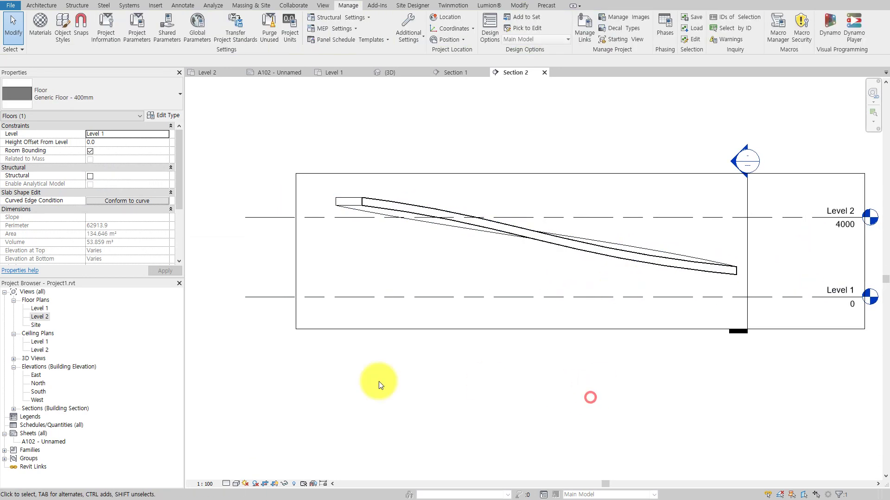
double_click(39, 317)
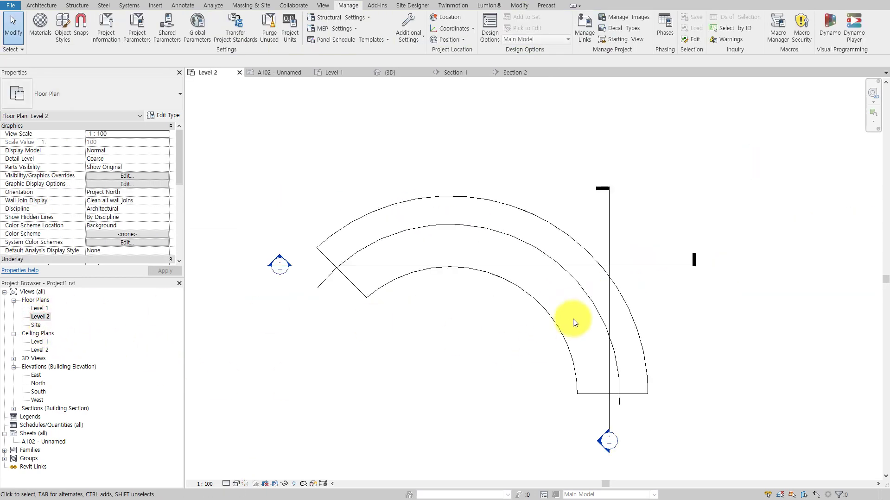
Delete the horizontal Section 2 and vertical Section 1 cuts, confirming each warning
left_click(642, 265)
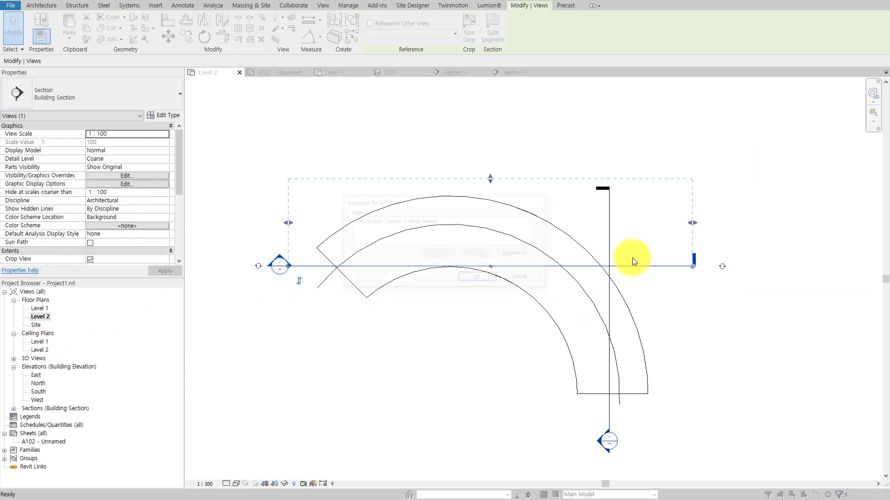
key("Delete")
left_click(467, 277)
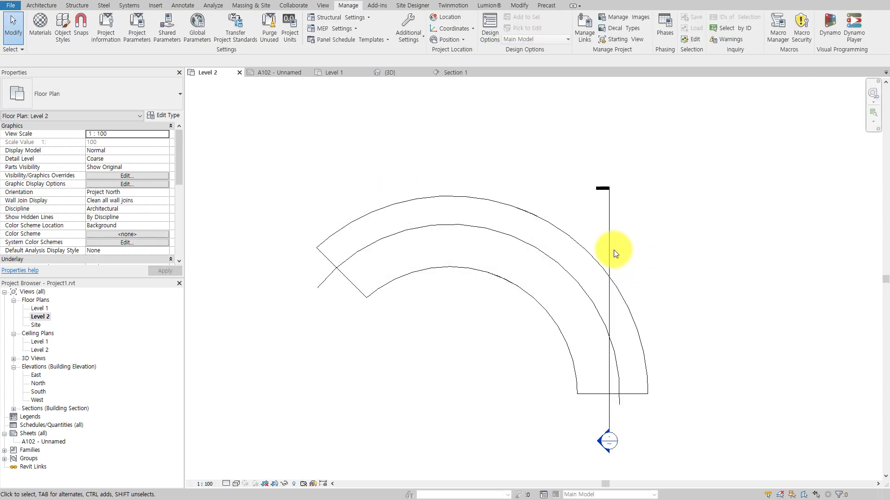
left_click(613, 251)
key("Delete")
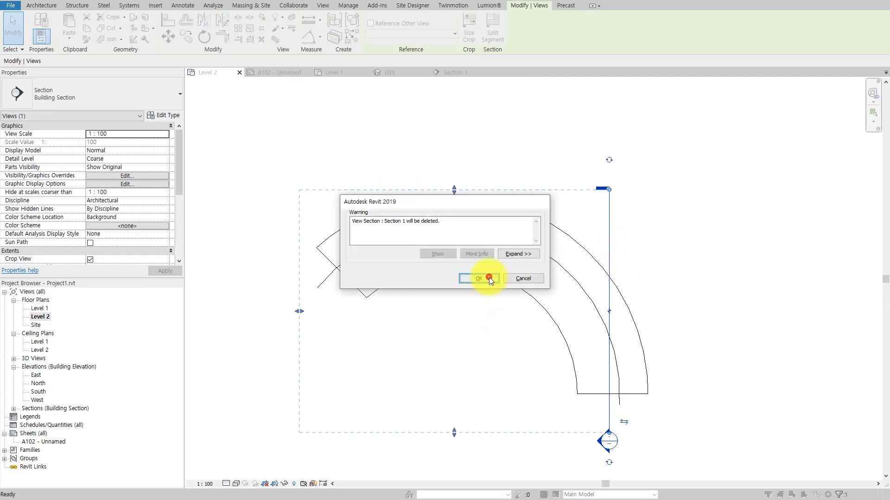
left_click(488, 277)
left_click(476, 354)
Select and deselect the floor's centre arc to inspect it
left_click(476, 217)
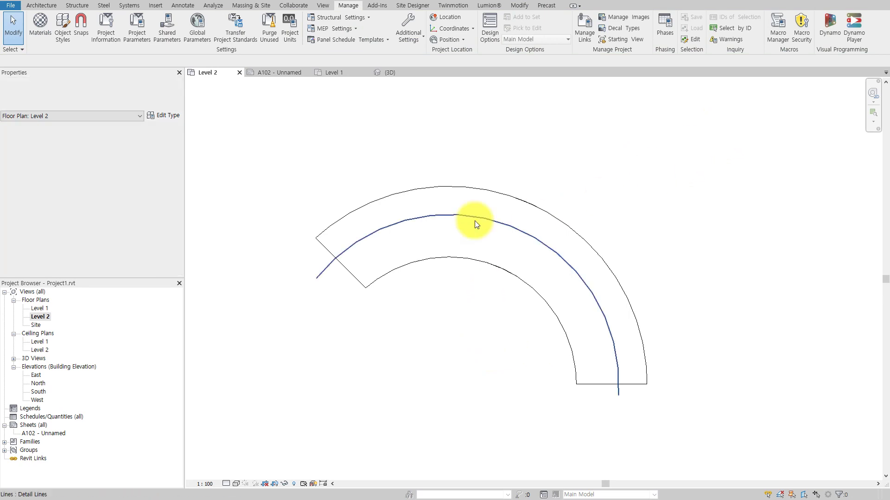
left_click(330, 268)
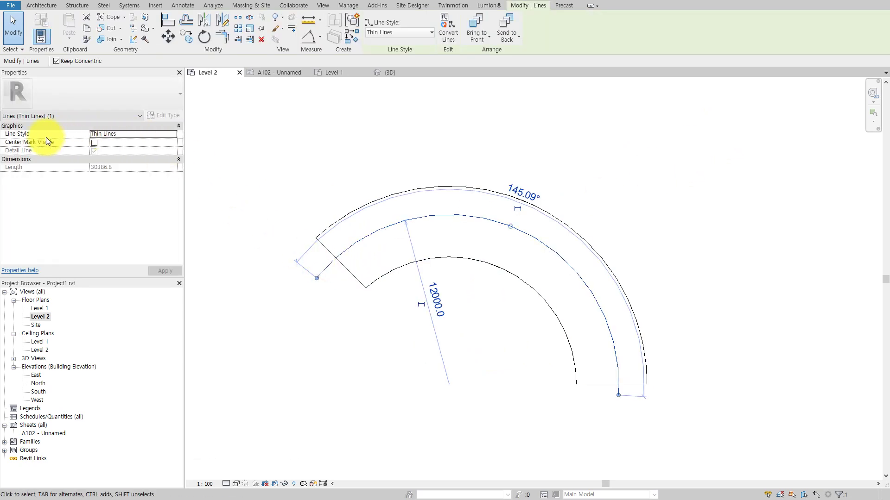
left_click(313, 167)
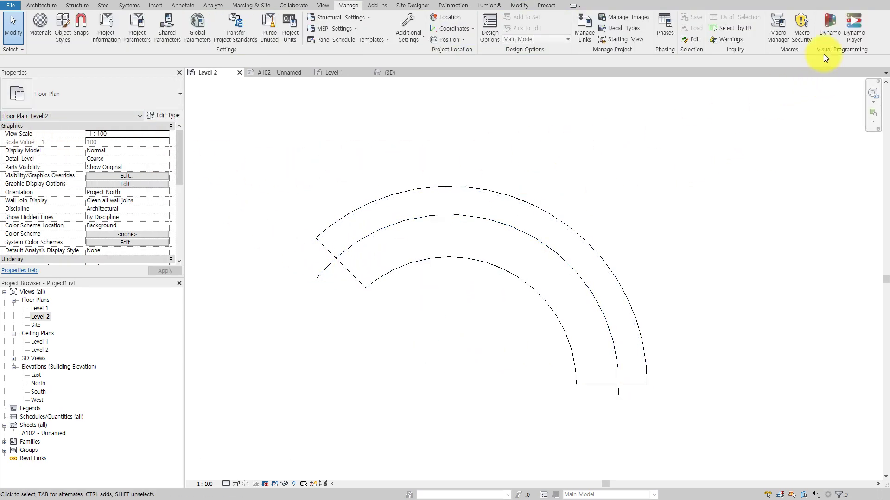
In Dynamo Player, choose CurvedSection_v2 and pick the floor's centre arc as section line
left_click(848, 38)
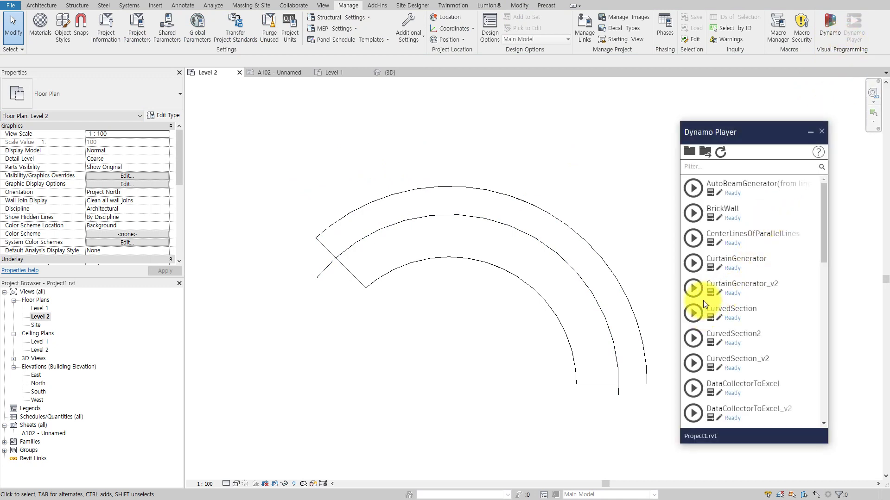
left_click(707, 371)
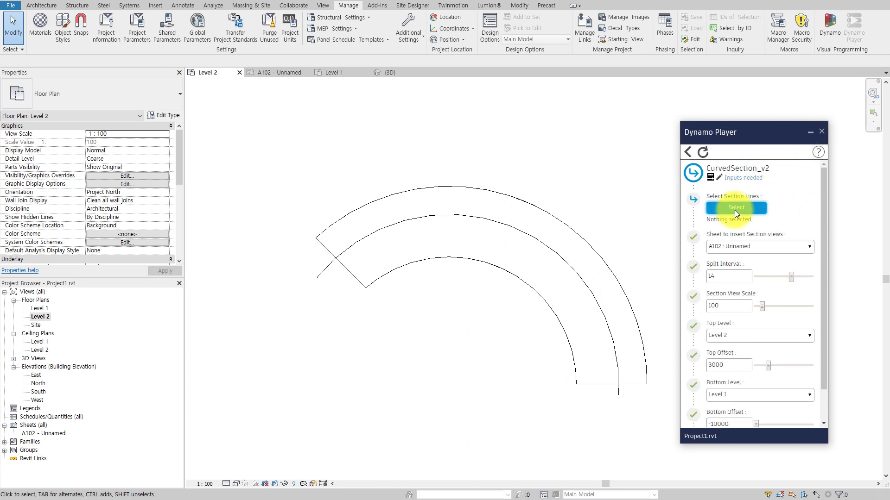
left_click(735, 210)
mouse_move(294, 153)
left_mouse_down()
mouse_move(588, 413)
mouse_move(632, 434)
left_mouse_up()
Keep A102 as the target sheet and set the Split Interval to 15
left_click(729, 252)
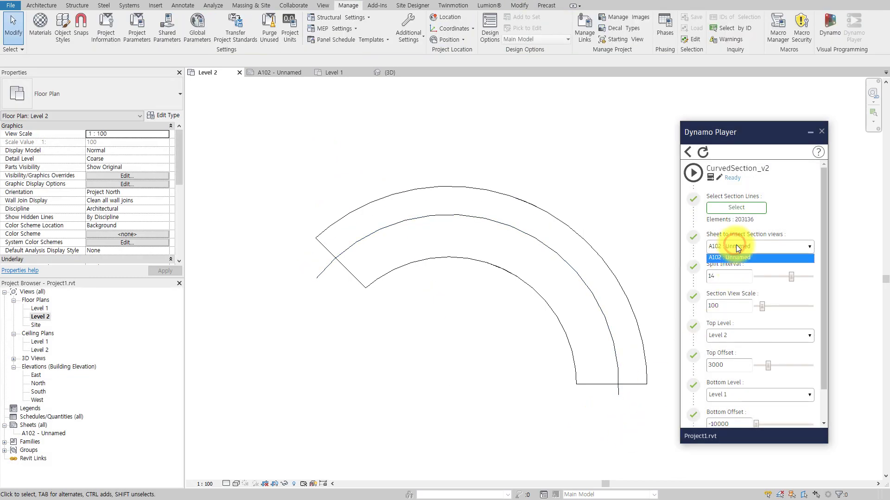
left_click(35, 433)
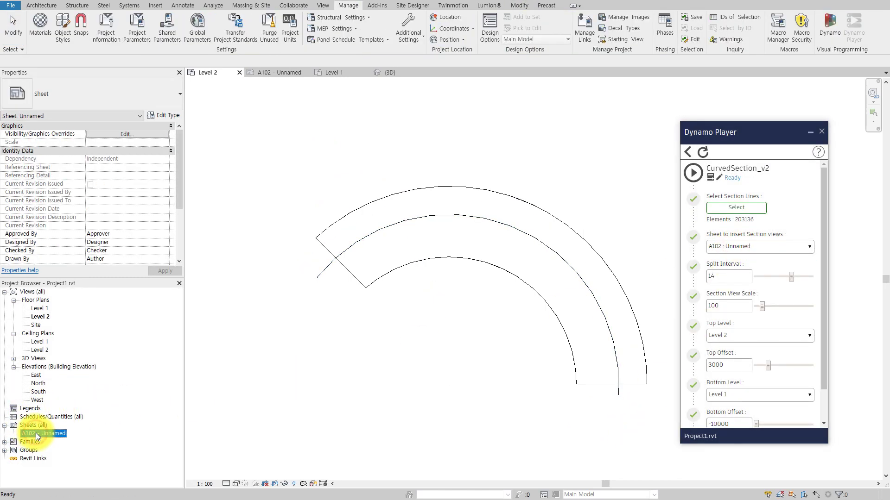
left_click(500, 358)
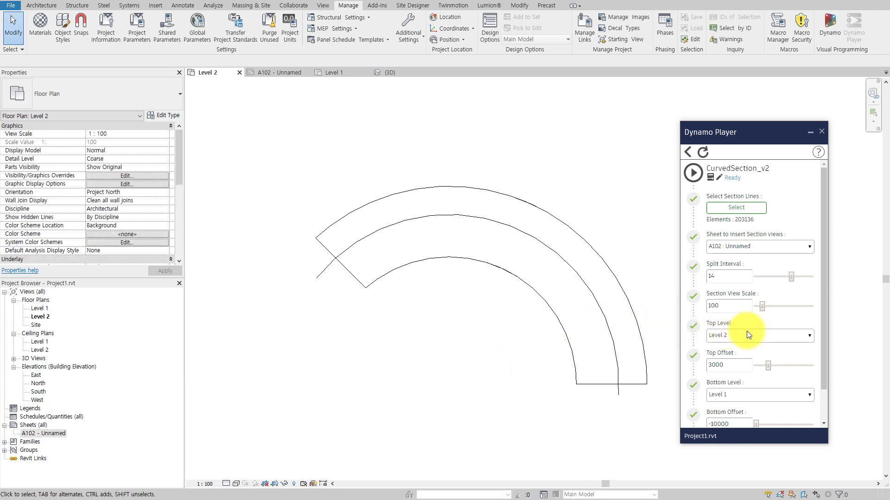
mouse_move(727, 275)
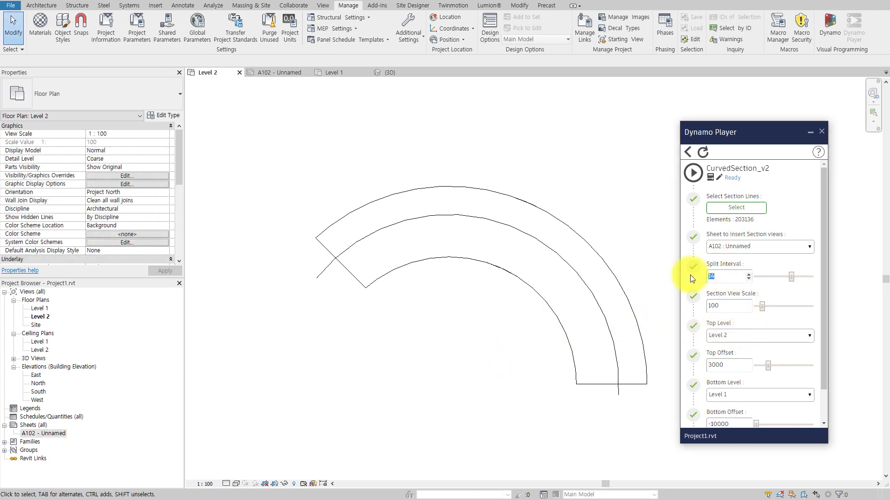
type("15")
left_click(732, 279)
scroll(776, 287, "down", 1)
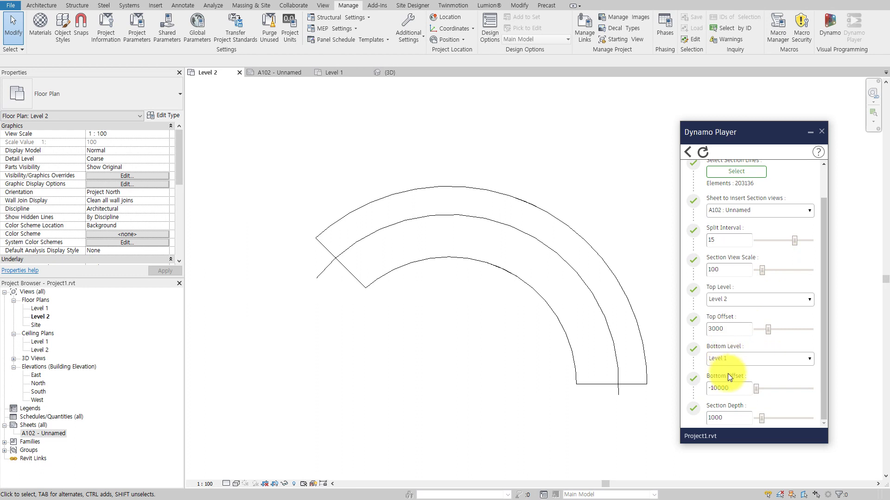
left_click_drag(738, 133, 752, 116)
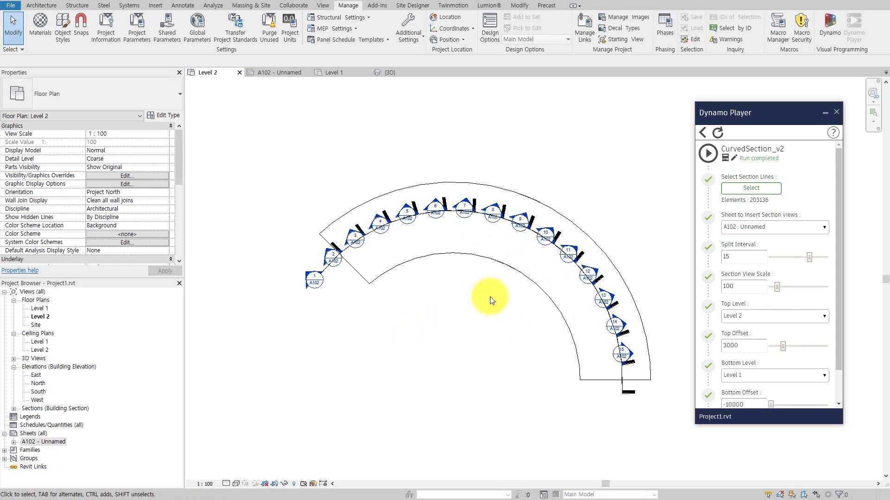
Open sheet A102 and move the section viewports up and to the right
scroll(486, 287, "up", 2)
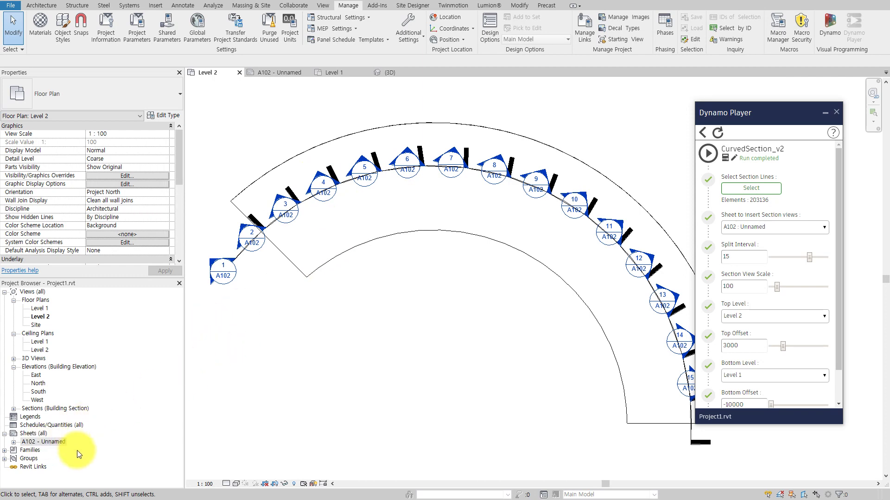
left_click(14, 443)
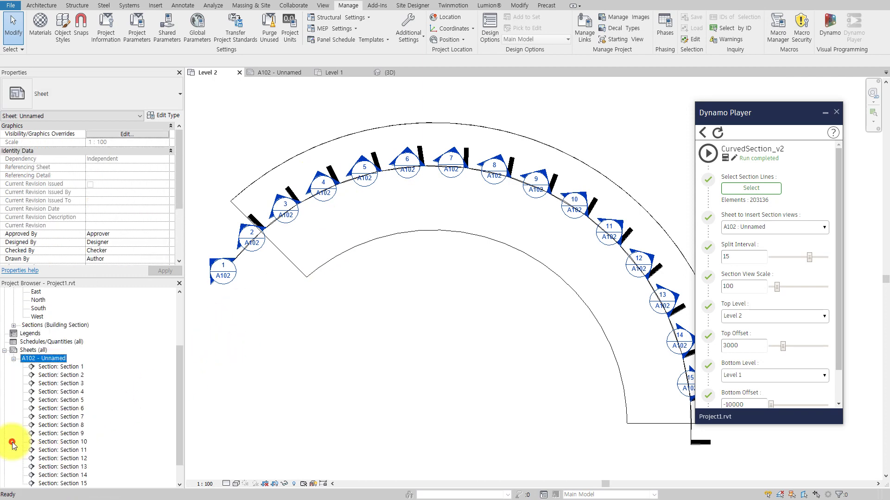
scroll(37, 399, "down", 3)
double_click(53, 359)
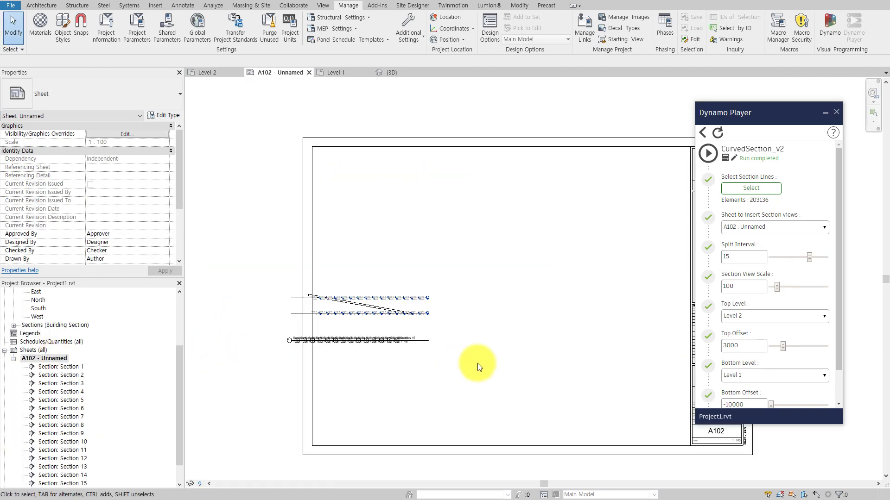
left_click_drag(215, 403, 462, 218)
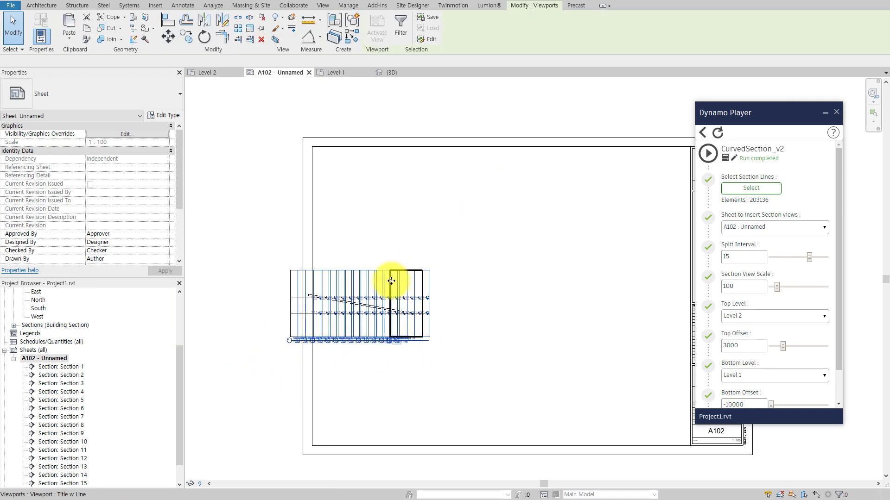
mouse_move(391, 284)
left_mouse_down()
mouse_move(547, 211)
mouse_move(545, 183)
left_mouse_up()
left_click(546, 302)
Zoom into the sheet and activate the Section 10 viewport
scroll(516, 258, "up", 2)
scroll(468, 385, "up", 2)
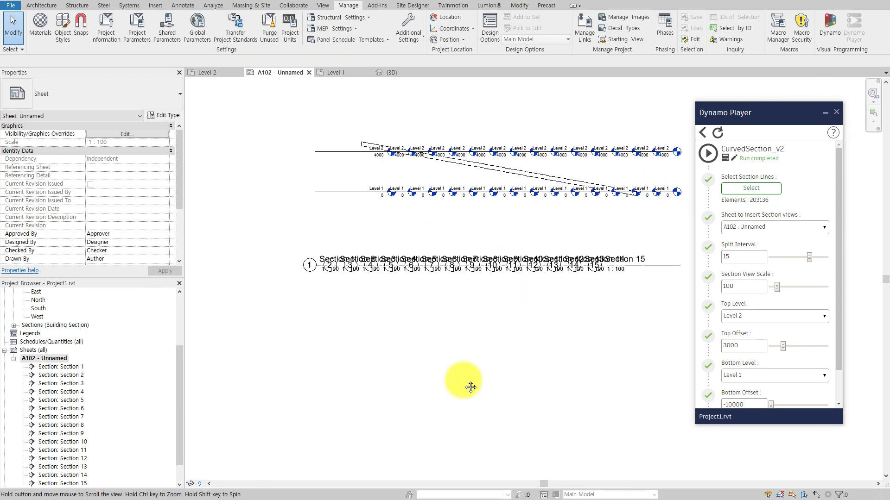
scroll(487, 245, "up", 3)
scroll(487, 246, "up", 2)
scroll(457, 308, "down", 3)
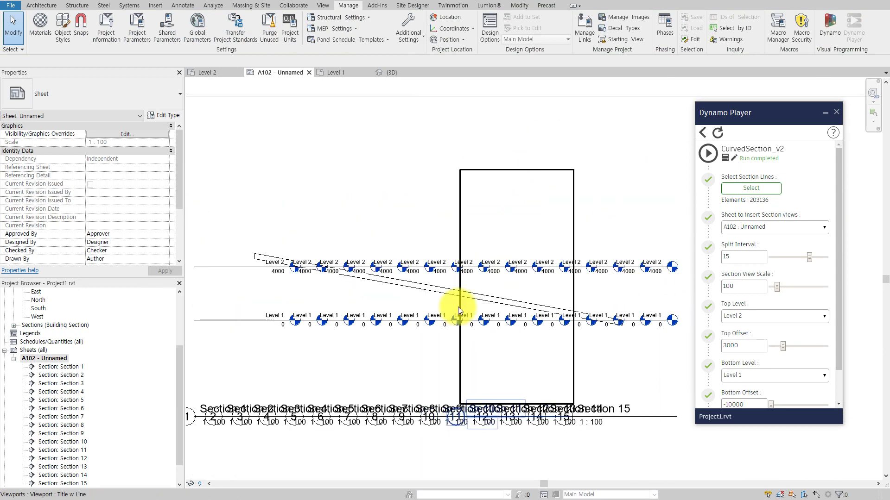
scroll(462, 291, "up", 3)
double_click(463, 292)
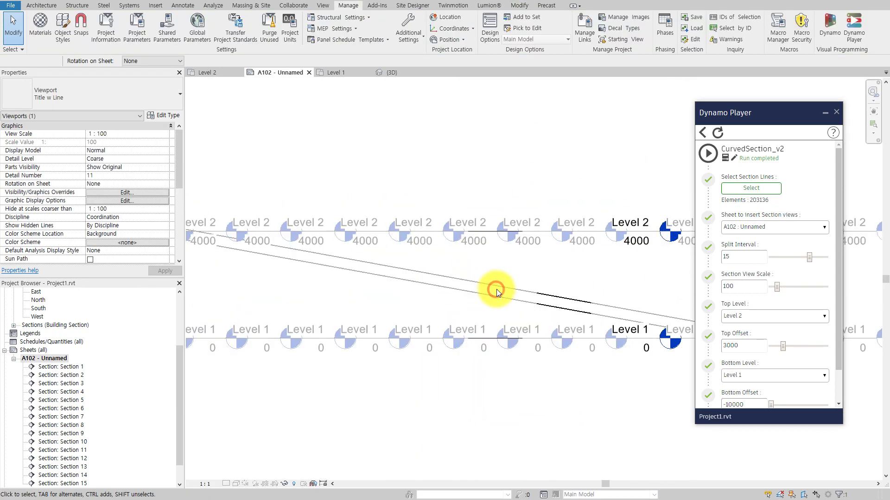
double_click(518, 297)
scroll(489, 433, "down", 2)
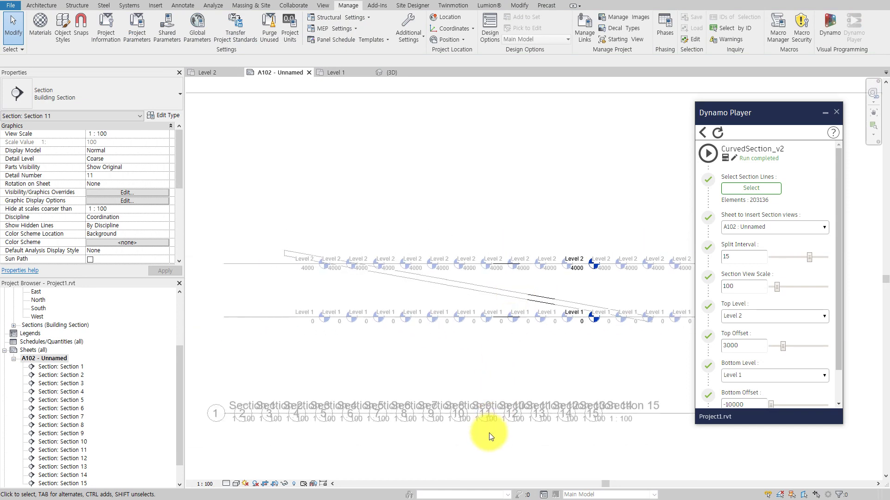
double_click(486, 284)
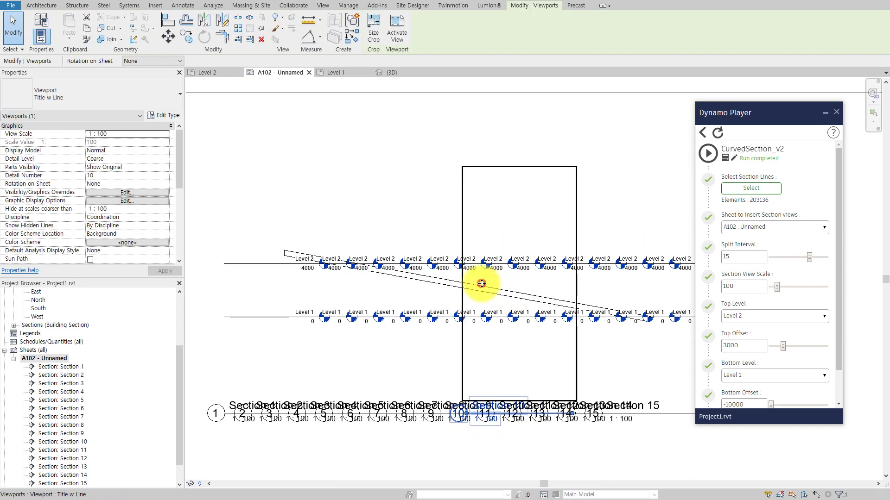
scroll(496, 293, "up", 3)
Place a 181 / 1000 spot slope on the sloped floor in Section 10
left_click(521, 289)
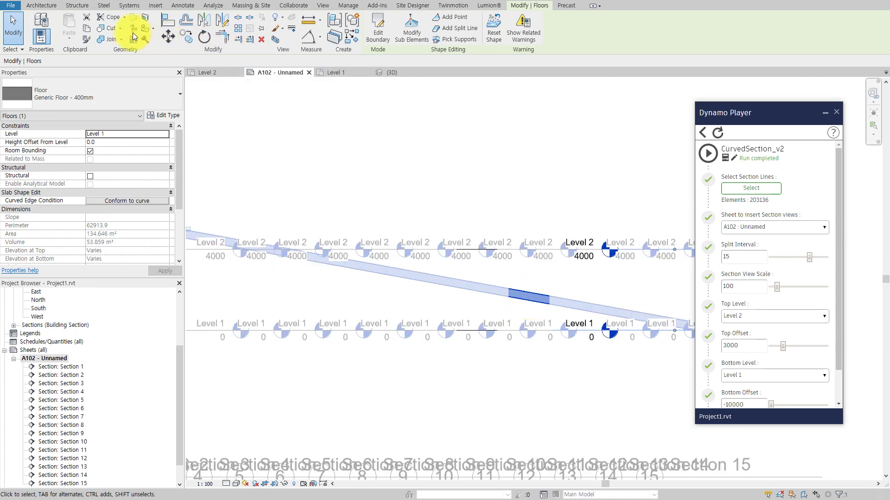
left_click(180, 8)
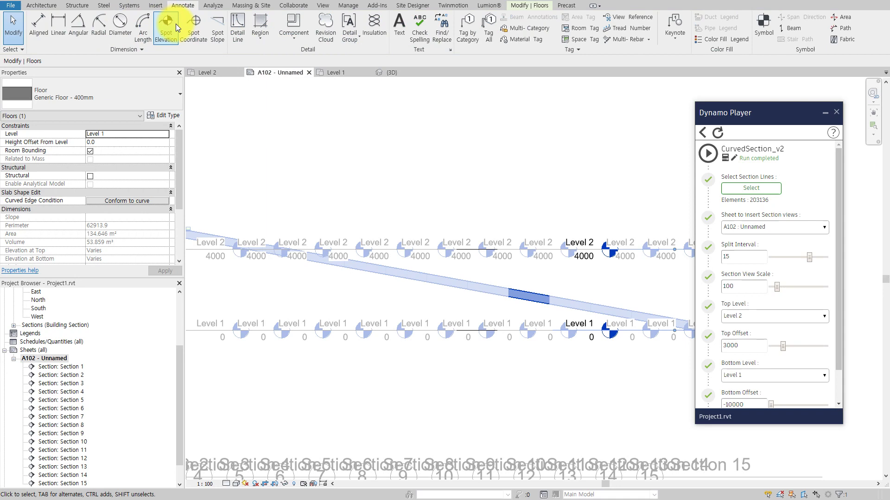
left_click(216, 27)
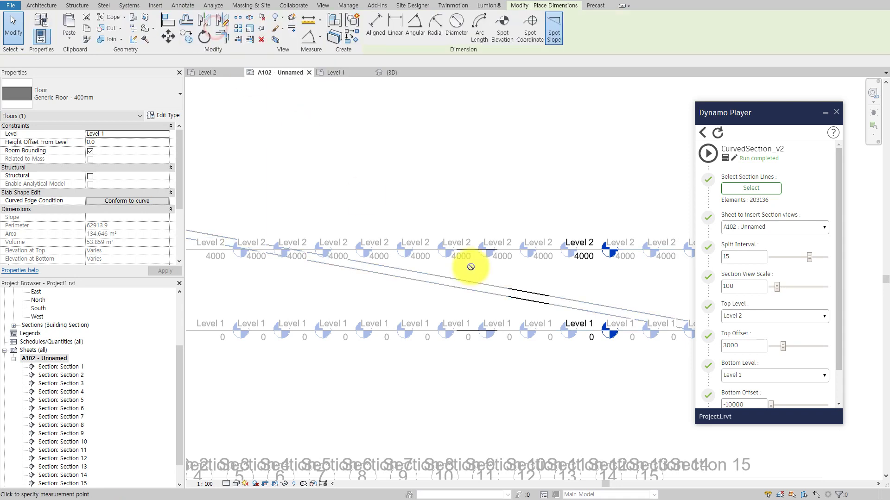
left_click(542, 302)
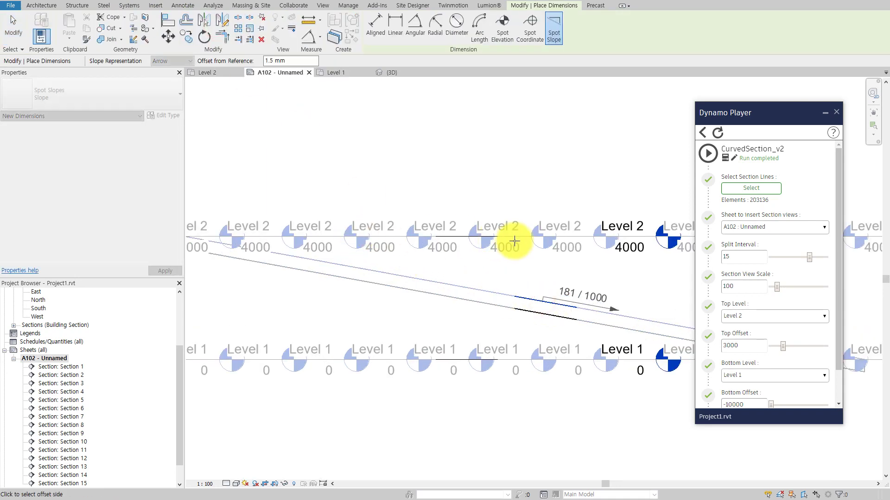
key("Escape")
key("Escape")
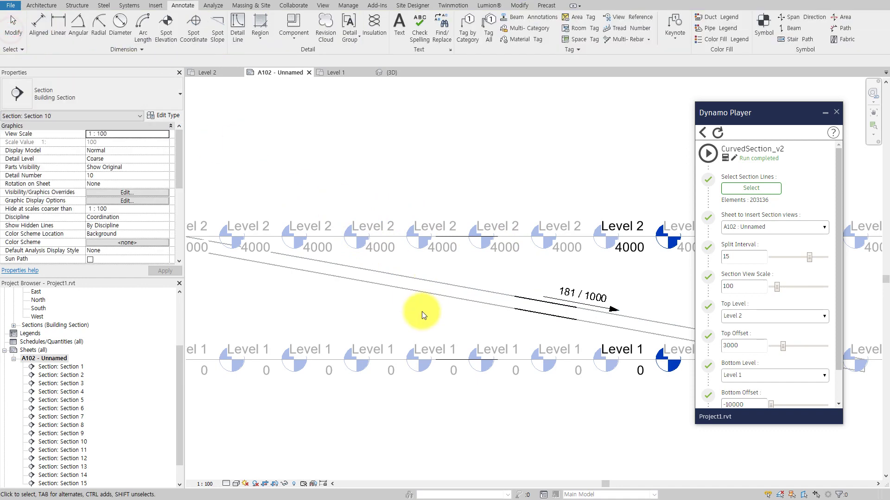
scroll(422, 312, "down", 3)
middle_click_drag(450, 341, 469, 235)
double_click(443, 362)
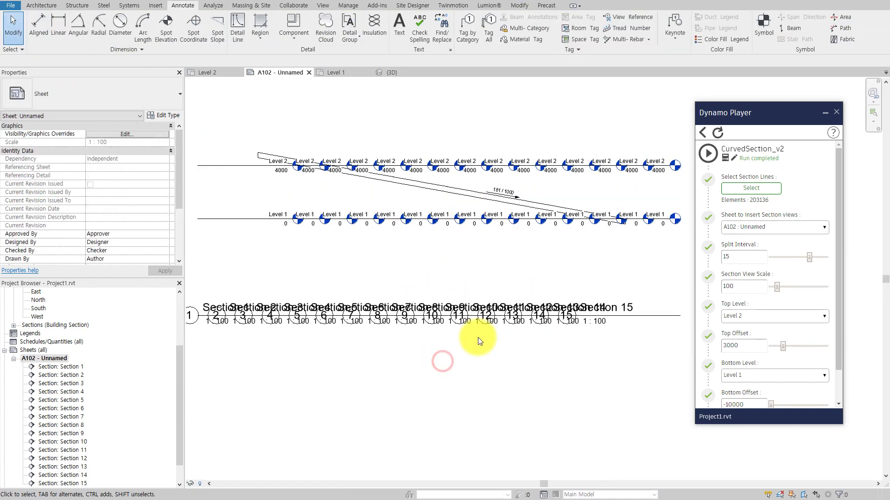
Activate the Section 9 viewport and add the same 181 / 1000 spot slope
middle_click_drag(477, 337, 491, 392)
left_click(412, 250)
scroll(411, 251, "up", 3)
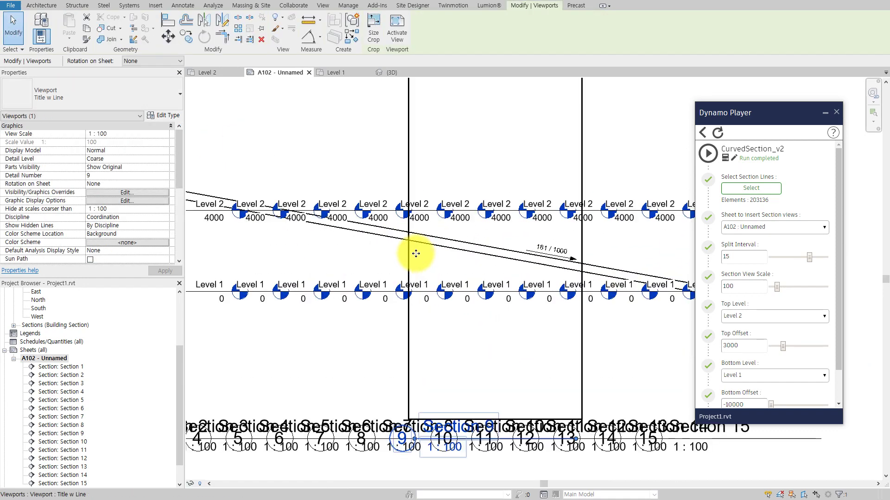
double_click(448, 250)
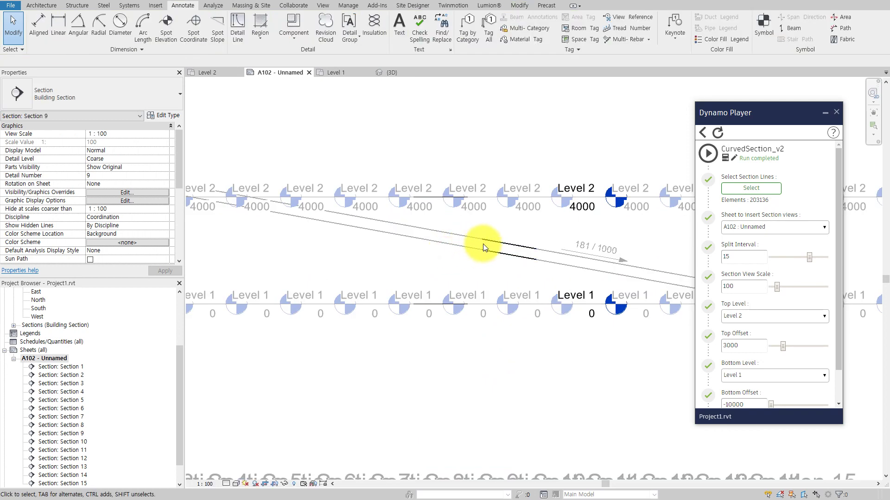
left_click(220, 36)
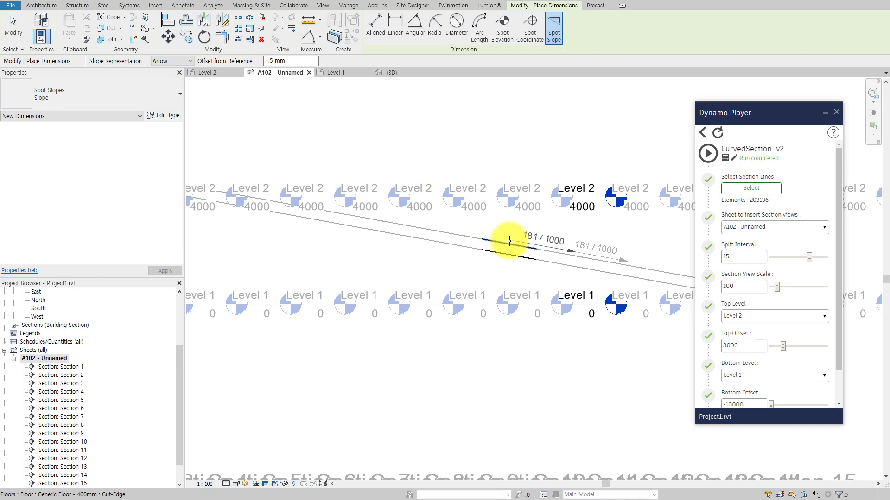
left_click(510, 241)
left_click(14, 37)
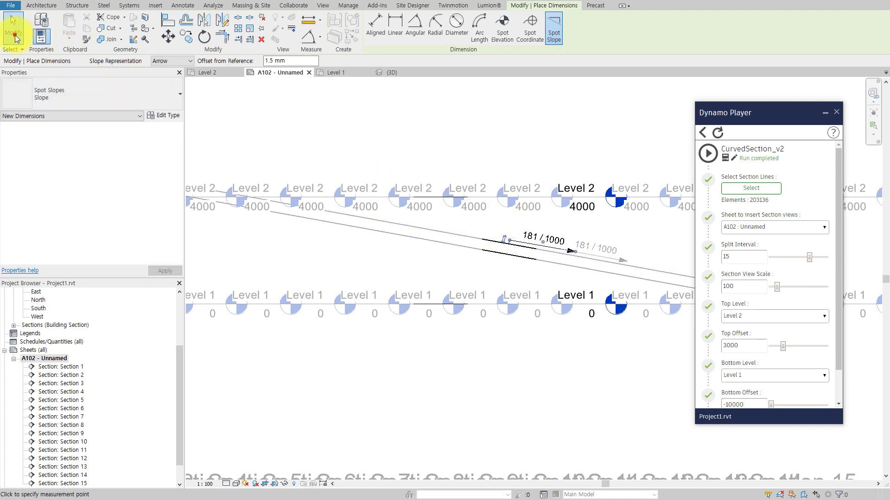
scroll(415, 256, "down", 5)
Delete Sections 1 through 15 in the Project Browser, then open the Level 2 plan
left_click(460, 389)
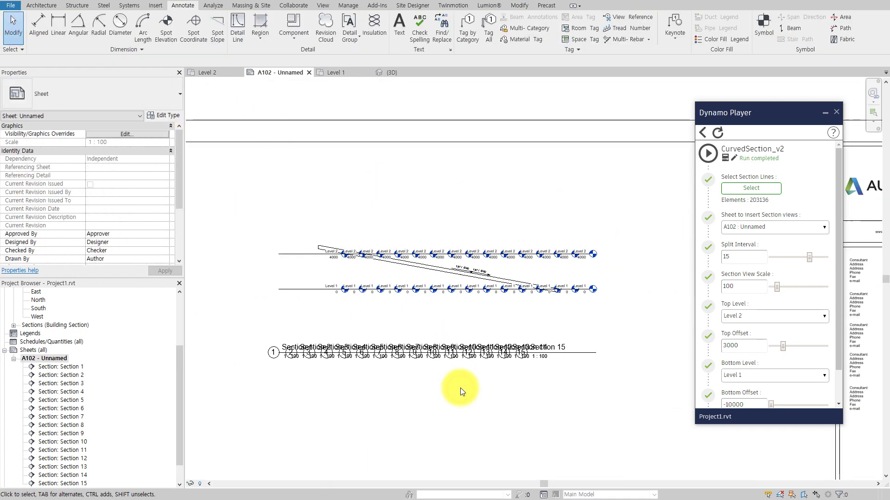
middle_click_drag(460, 388, 480, 320)
scroll(540, 332, "down", 2)
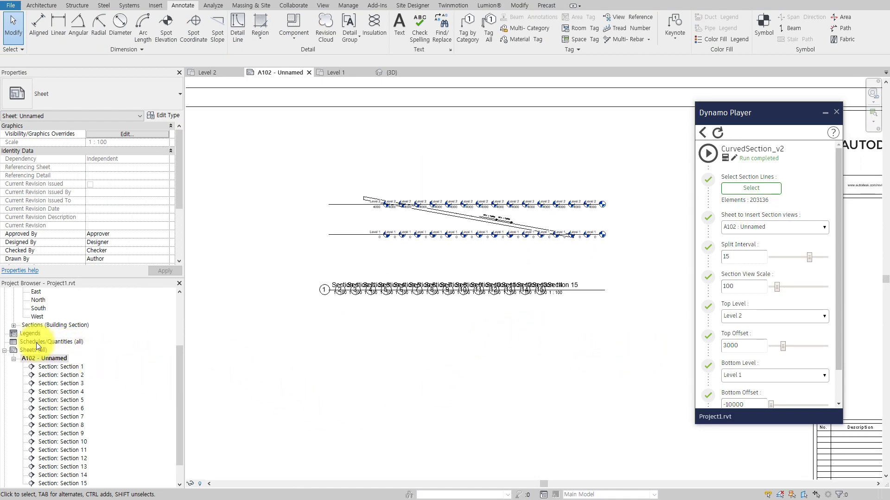
double_click(42, 326)
left_click(44, 334)
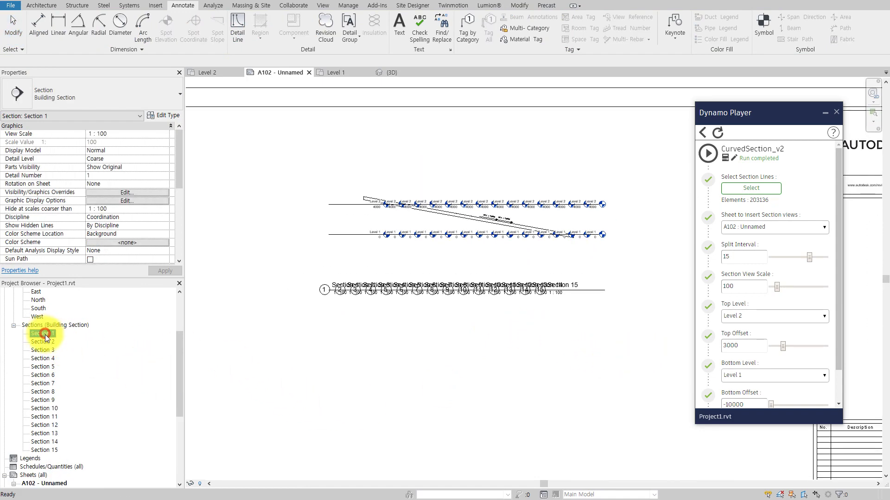
left_click(44, 449, "shift")
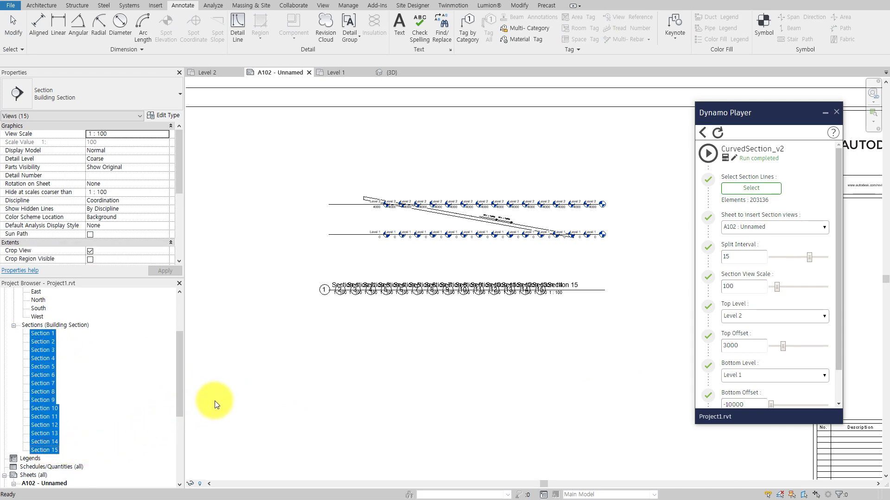
key("Delete")
double_click(47, 318)
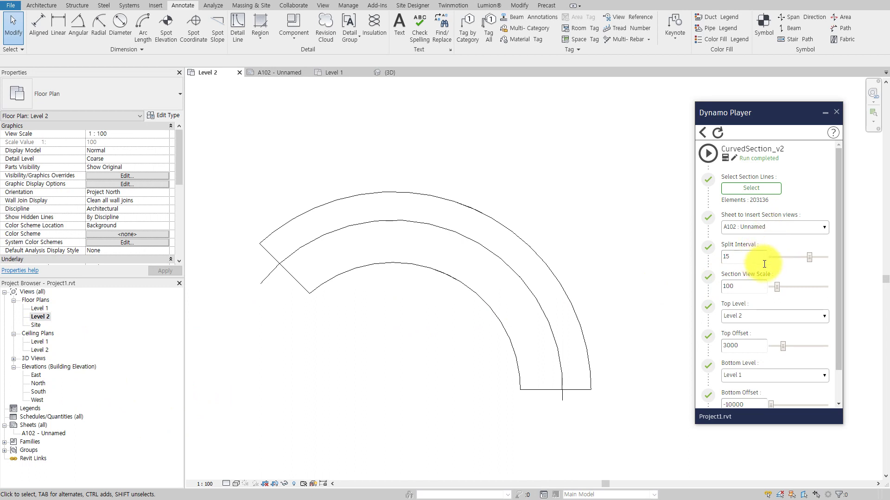
Change the graph's Section View Scale from 100 to 50
left_click(752, 287)
type("50")
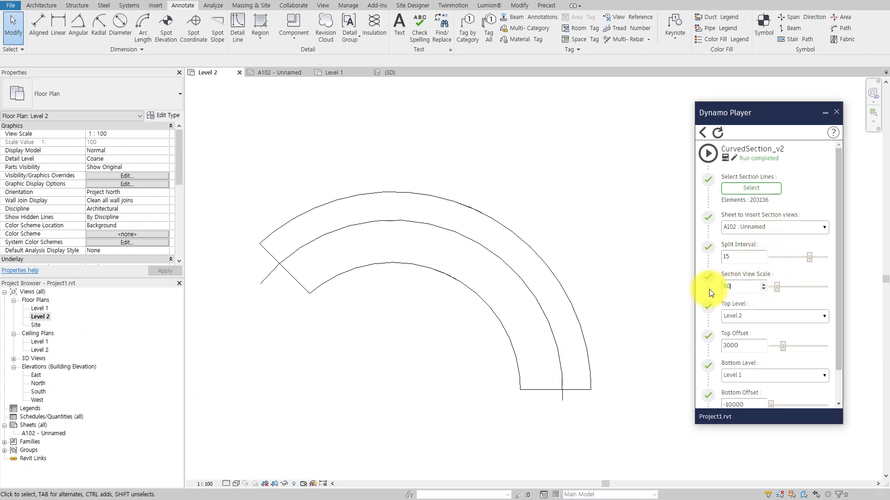
left_click(664, 319)
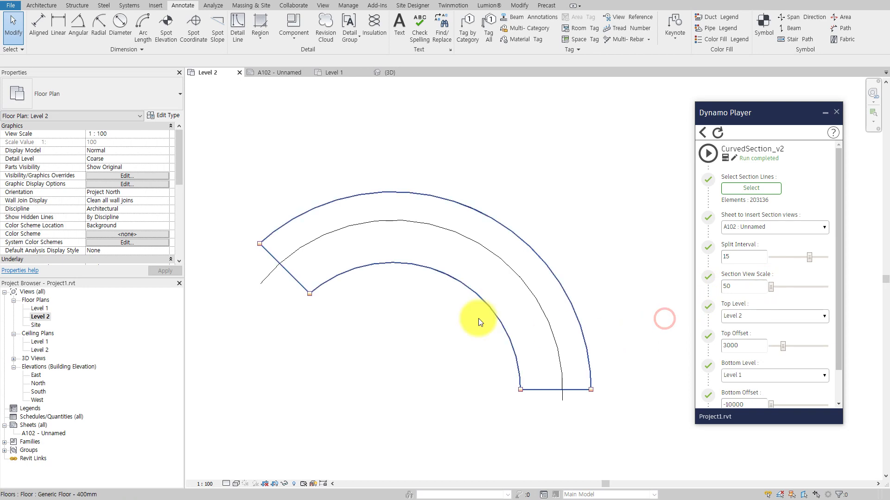
left_click(271, 274)
scroll(262, 286, "up", 3)
middle_click_drag(259, 282, 288, 252)
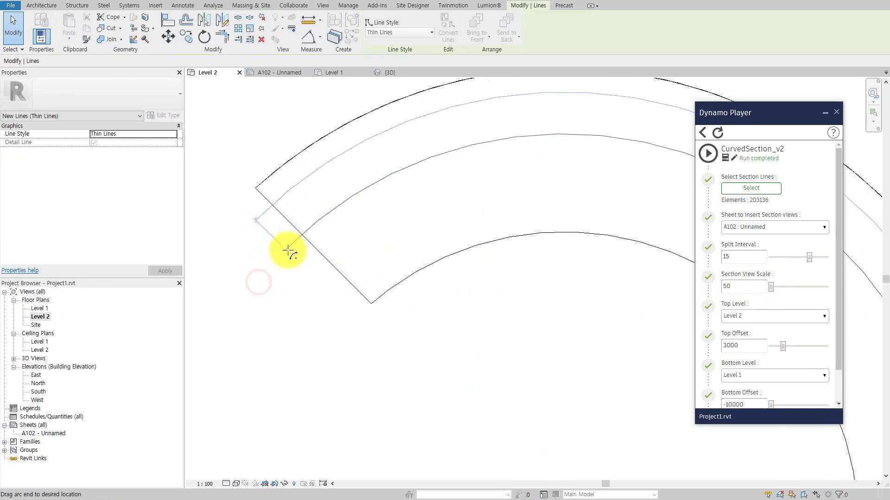
key("Escape")
Recentre the Level 2 plan and check the curved centre line's dimensions
scroll(286, 295, "down", 3)
mouse_move(513, 378)
middle_mouse_down()
mouse_move(541, 302)
mouse_move(562, 388)
middle_mouse_up()
scroll(562, 388, "down", 2)
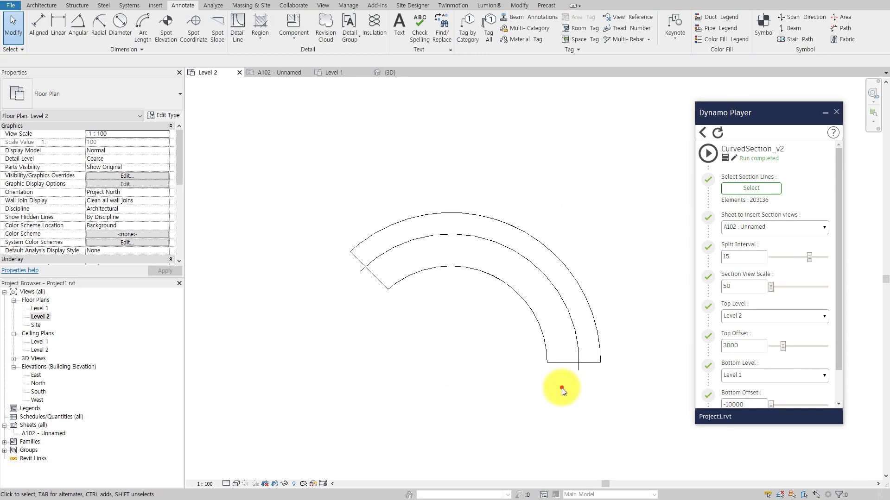
left_click(565, 303)
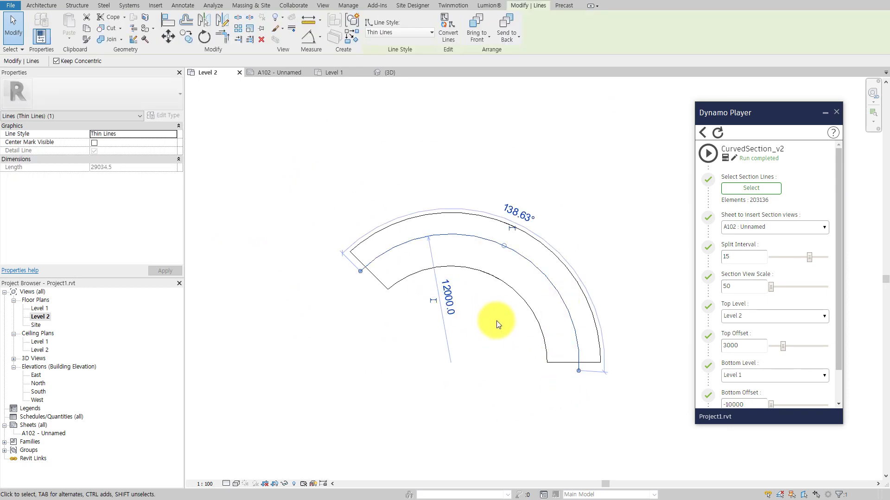
left_click(641, 244)
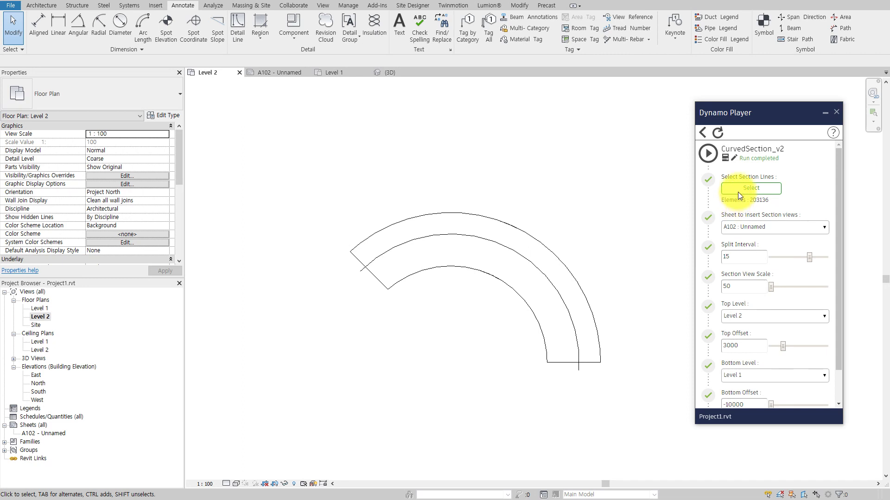
scroll(734, 314, "down", 1)
scroll(650, 291, "up", 2)
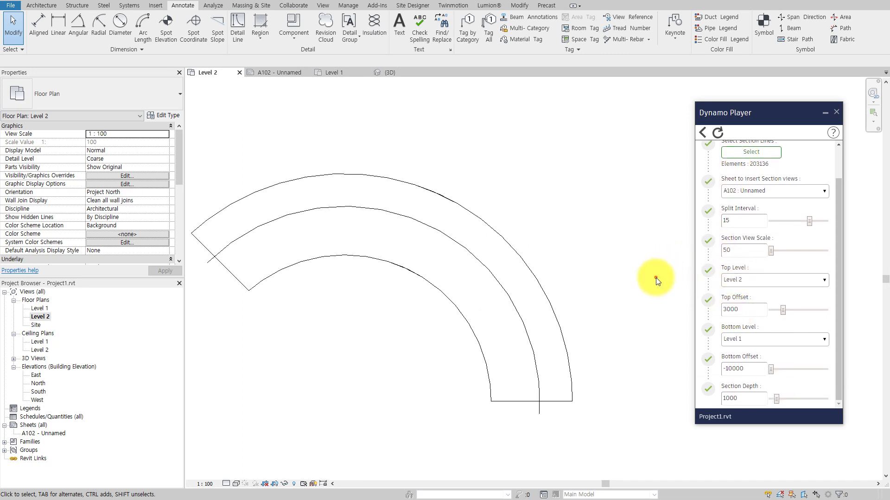
scroll(748, 255, "up", 1)
Run CurvedSection_v2 with the new settings and open sheet A102
left_click(711, 155)
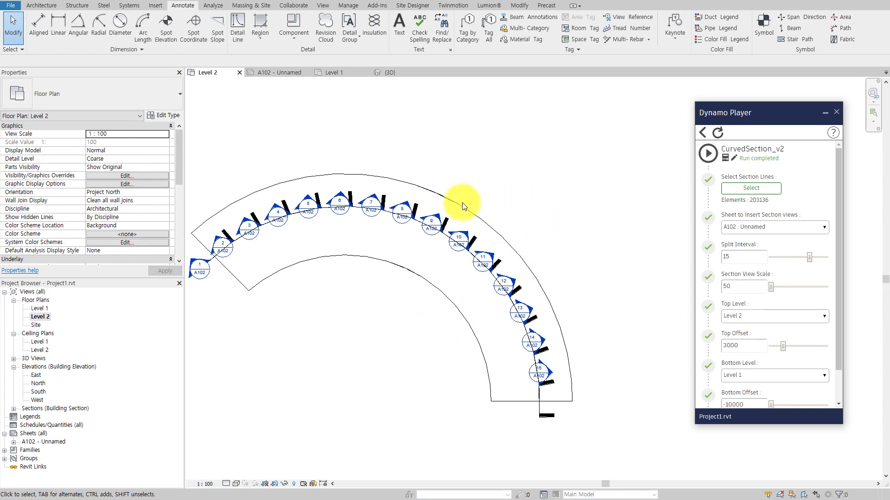
scroll(333, 321, "down", 3)
middle_click_drag(349, 346, 468, 240)
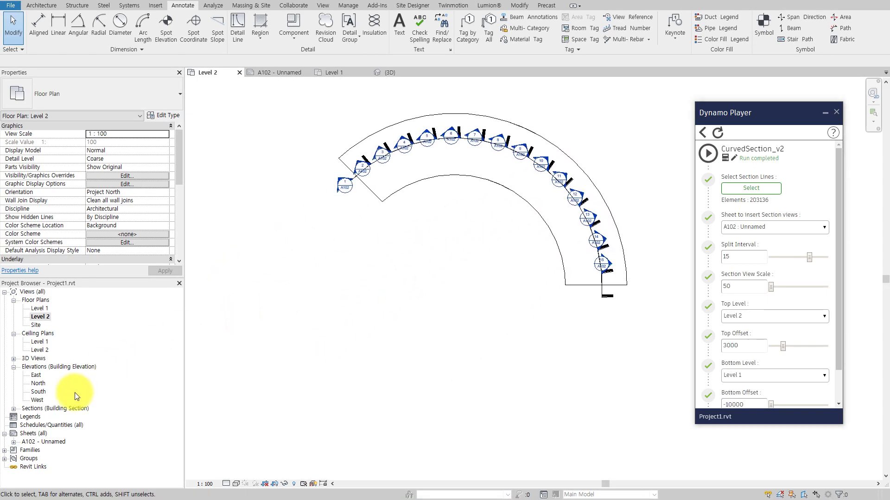
double_click(28, 441)
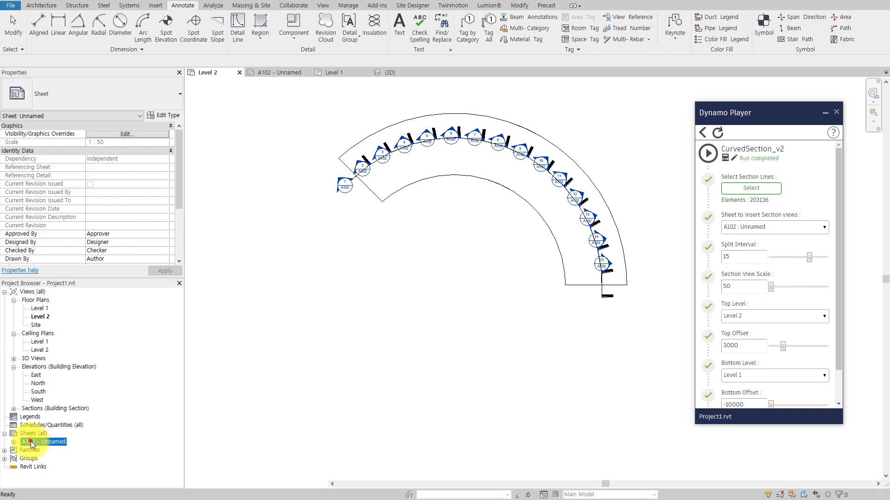
scroll(416, 360, "down", 3)
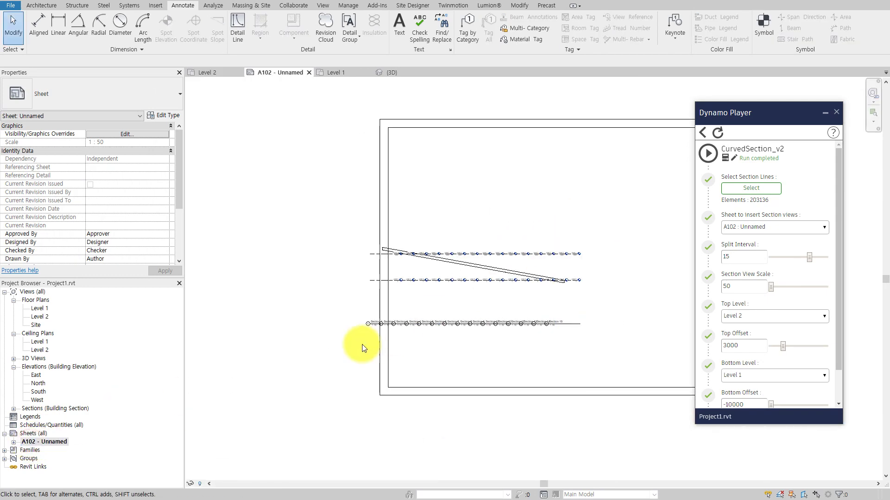
Move the section viewports up and right, then activate the Section 9 viewport
middle_click_drag(556, 235, 439, 297)
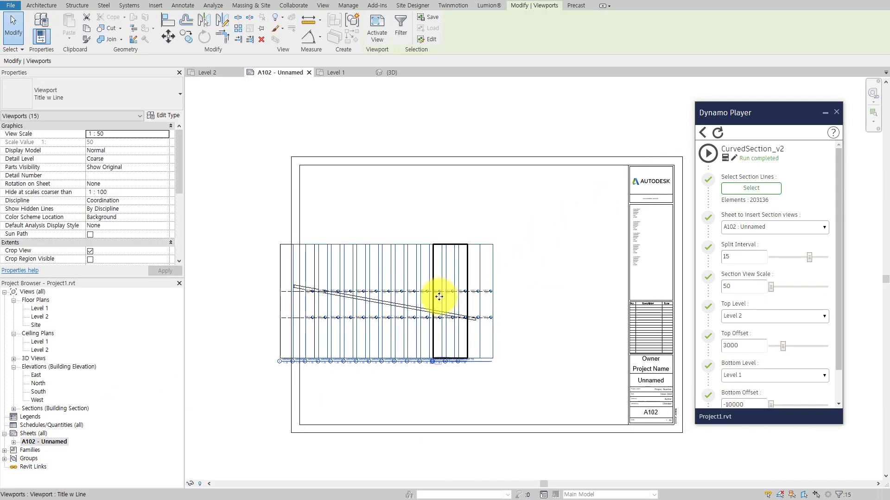
left_click_drag(432, 299, 543, 252)
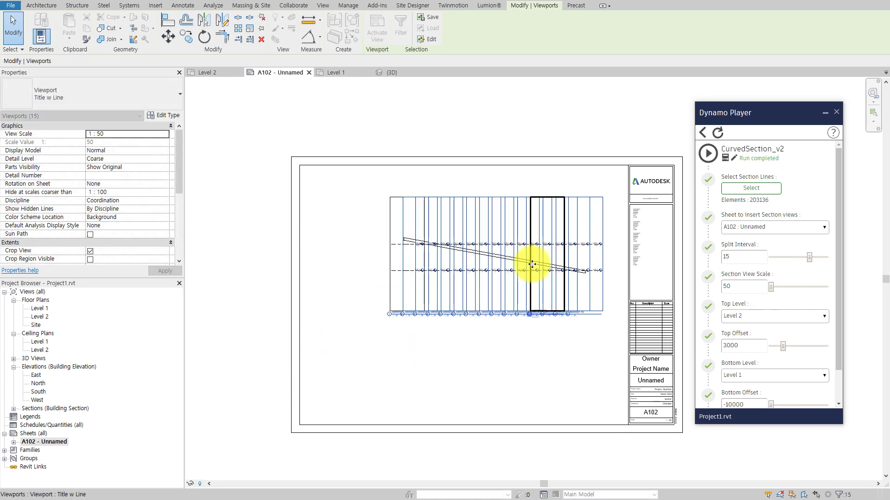
left_click(500, 362)
scroll(523, 330, "up", 3)
scroll(514, 287, "up", 2)
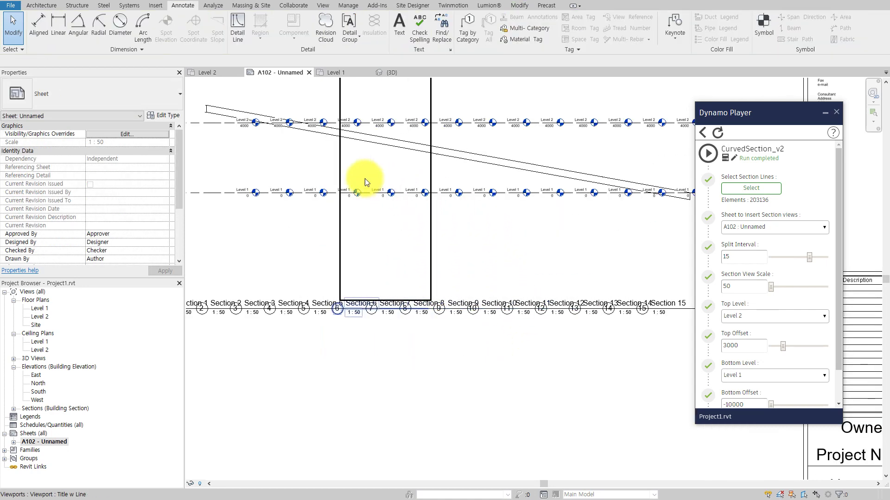
scroll(347, 294, "up", 2)
scroll(514, 287, "up", 1)
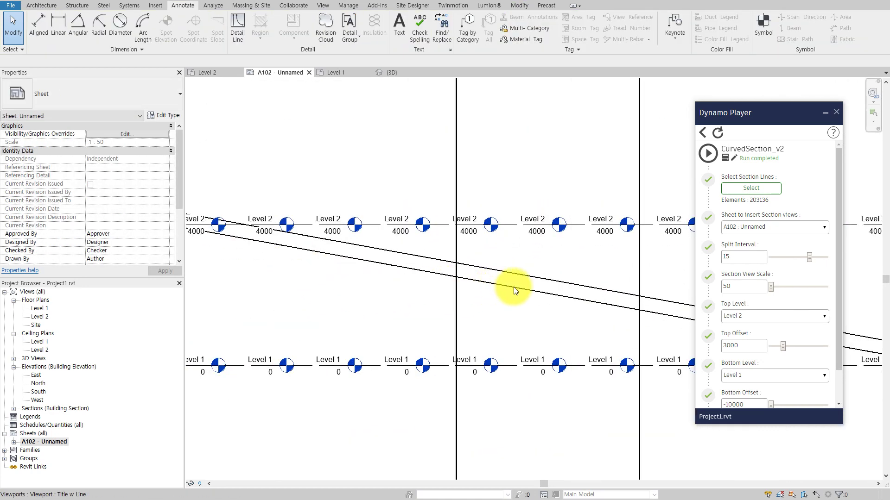
double_click(529, 288)
Add a 181/1000 spot slope to the floor's top edge in Section 9 at 1 : 50
scroll(529, 289, "up", 2)
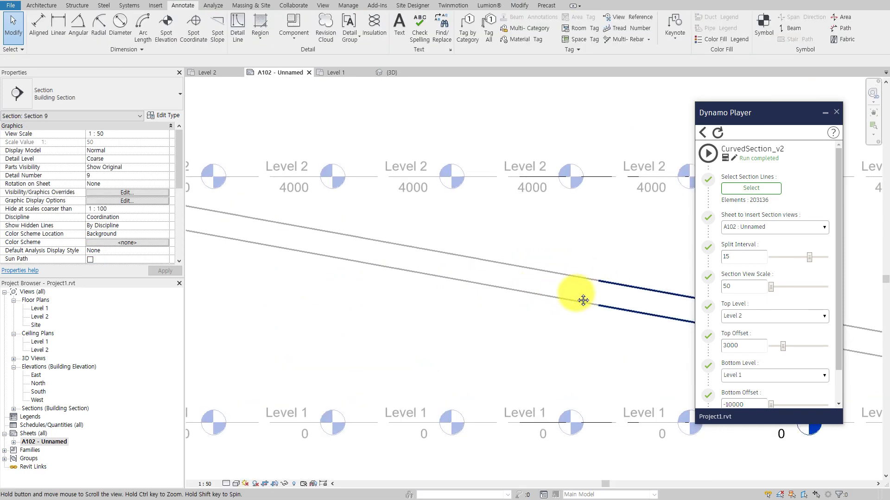
left_click(218, 36)
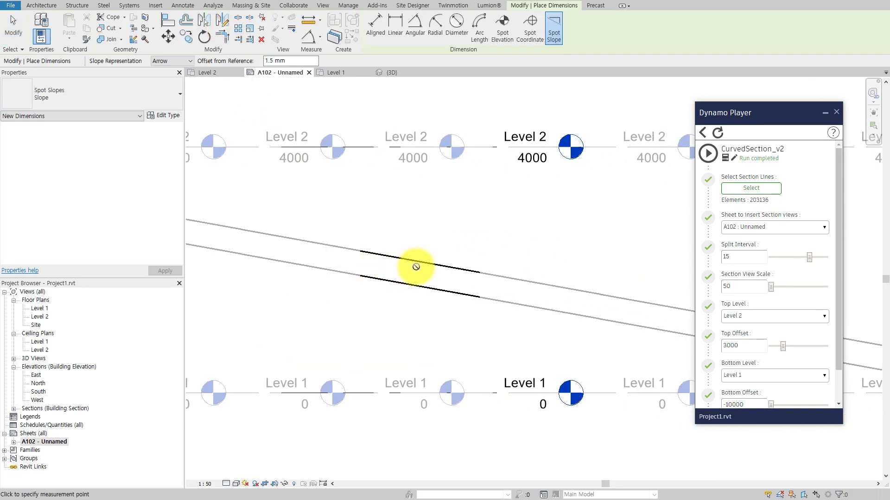
left_click(416, 261)
left_click(421, 224)
left_click(13, 26)
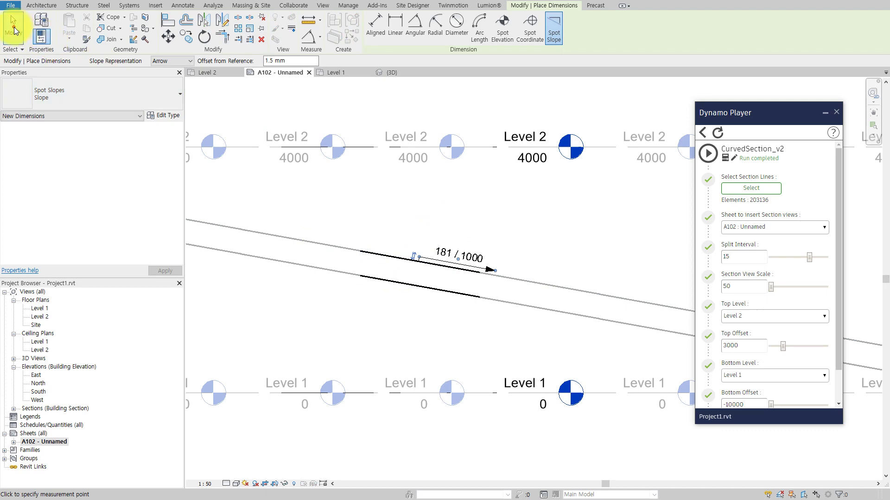
scroll(336, 224, "down", 3)
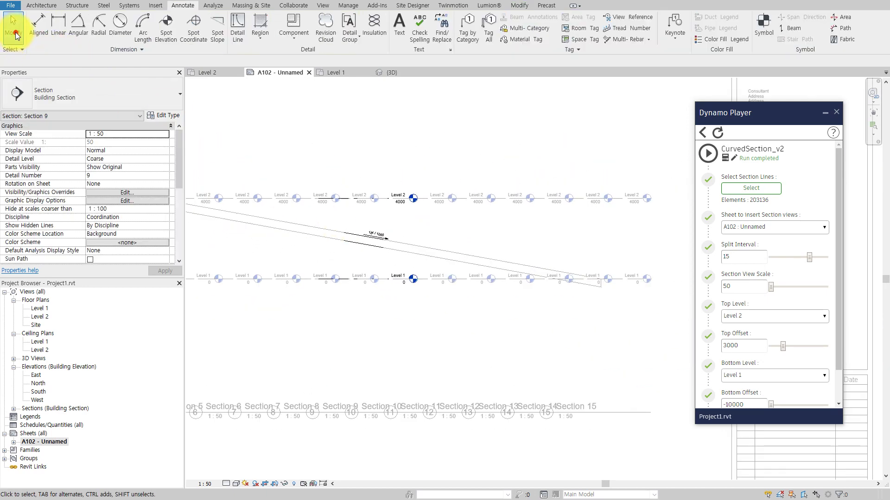
scroll(298, 306, "down", 2)
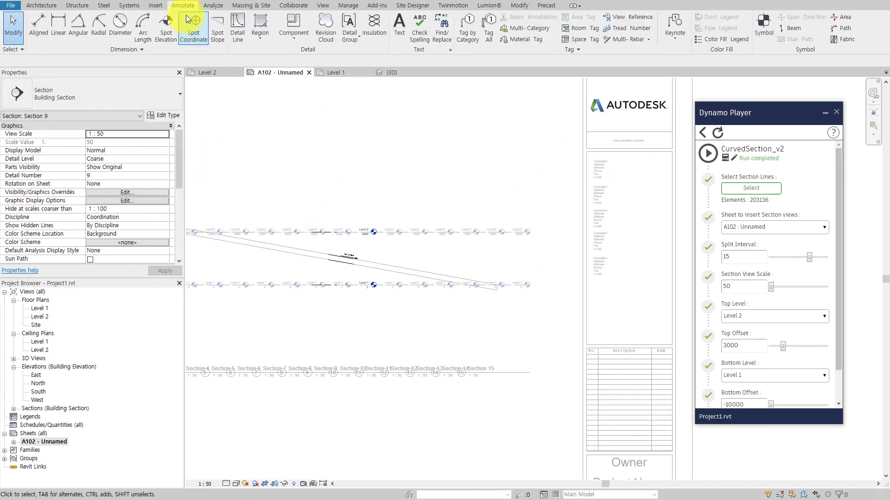
Close every view except sheet A102, then tile the 3D view beside it
left_click(213, 3)
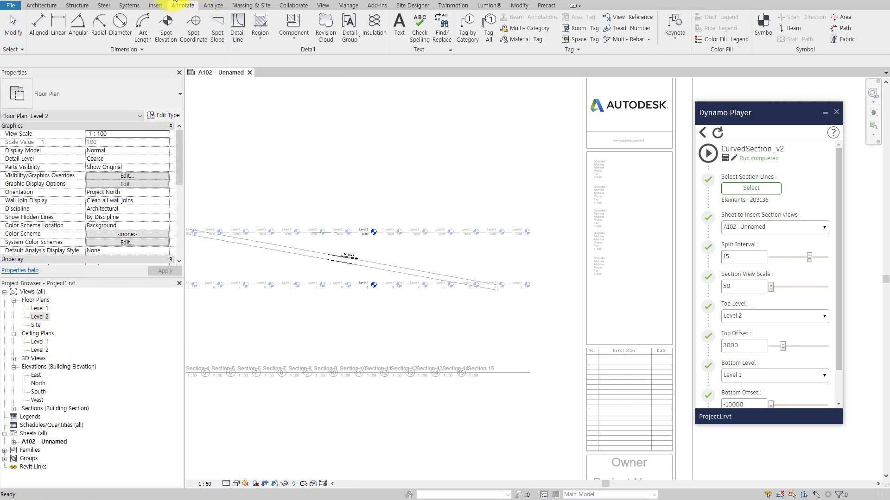
key("w")
key("t")
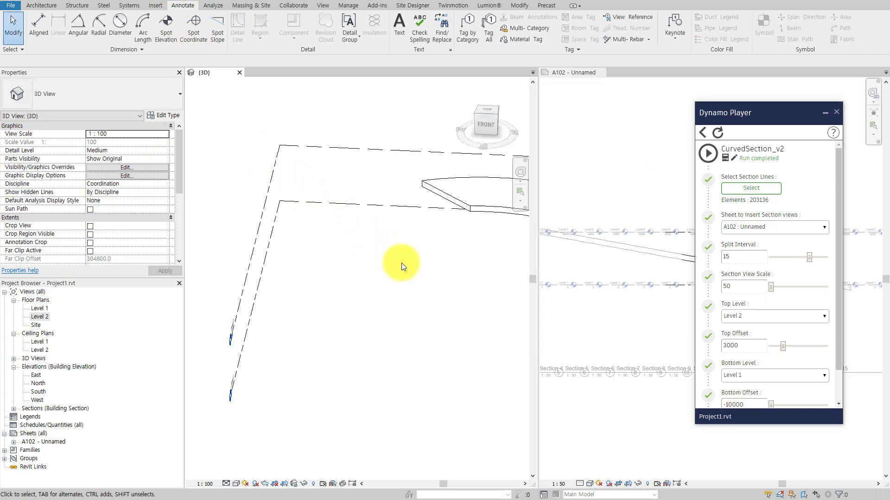
scroll(425, 307, "down", 2)
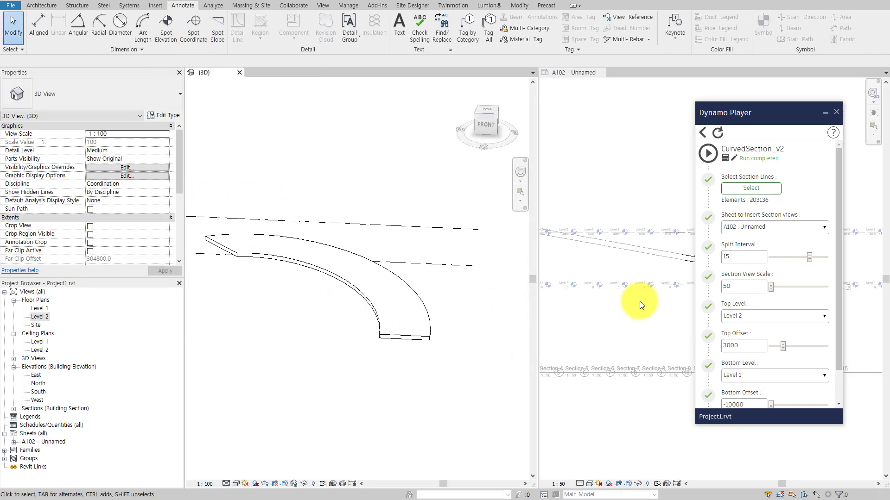
scroll(640, 301, "down", 3)
scroll(601, 297, "down", 2)
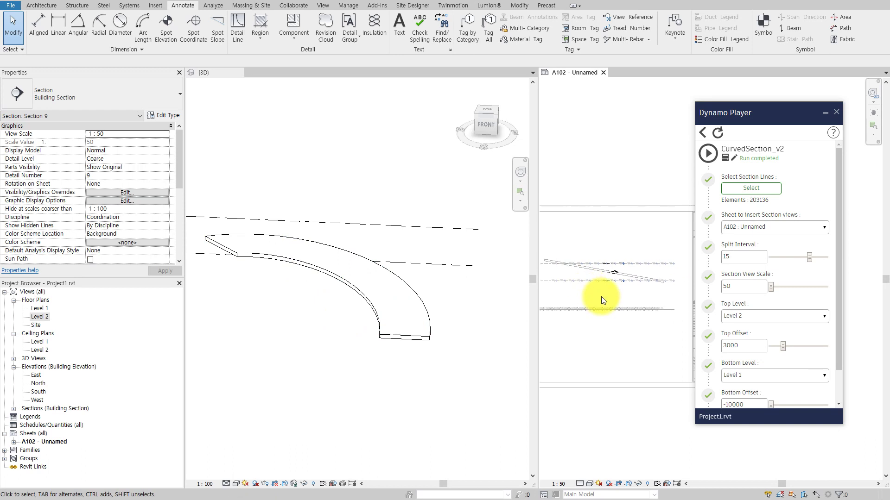
Move the Dynamo Player panel off the sheet and select the curved floor in 3D
left_click_drag(751, 107, 889, 125)
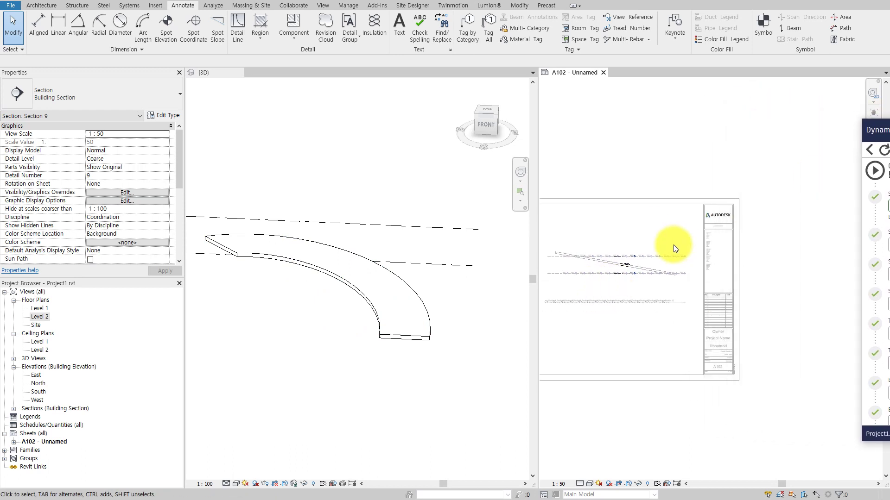
scroll(639, 294, "up", 2)
scroll(639, 294, "up", 2)
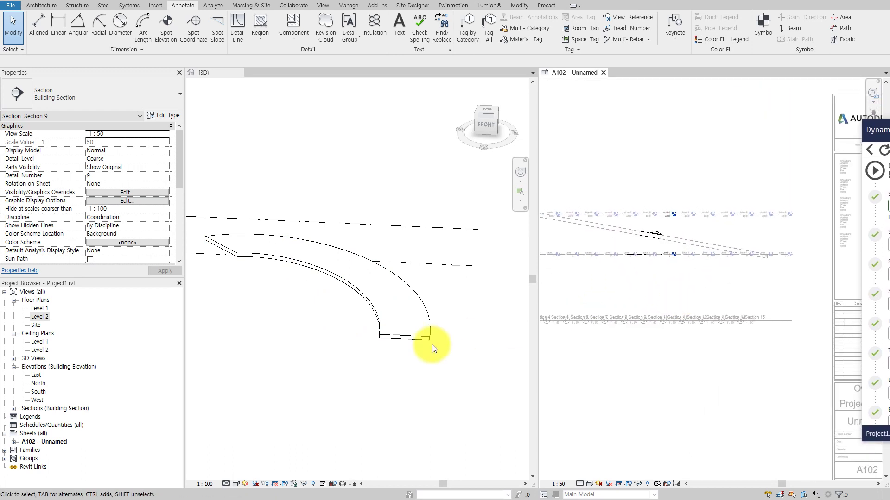
left_click(432, 345)
left_click(396, 312)
left_click(345, 161)
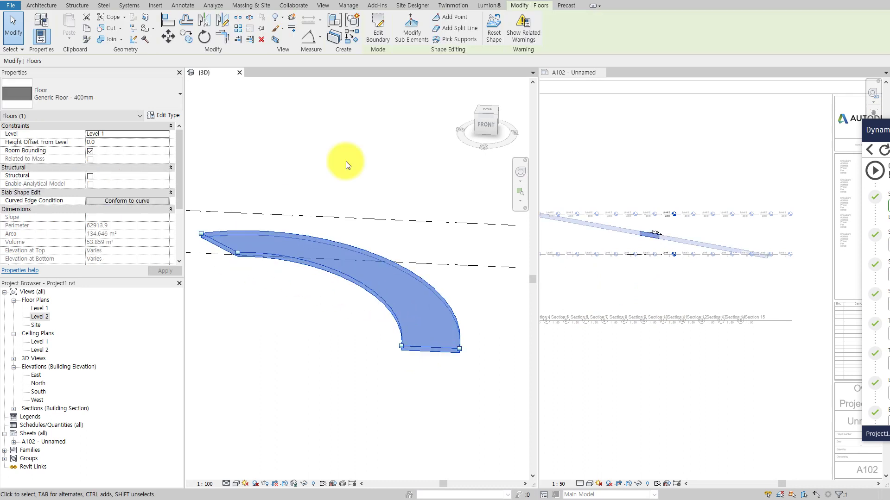
Set the floor's raised edge elevation to 4000, then 3000, and review the slope on A102
left_click(405, 46)
left_click(218, 244)
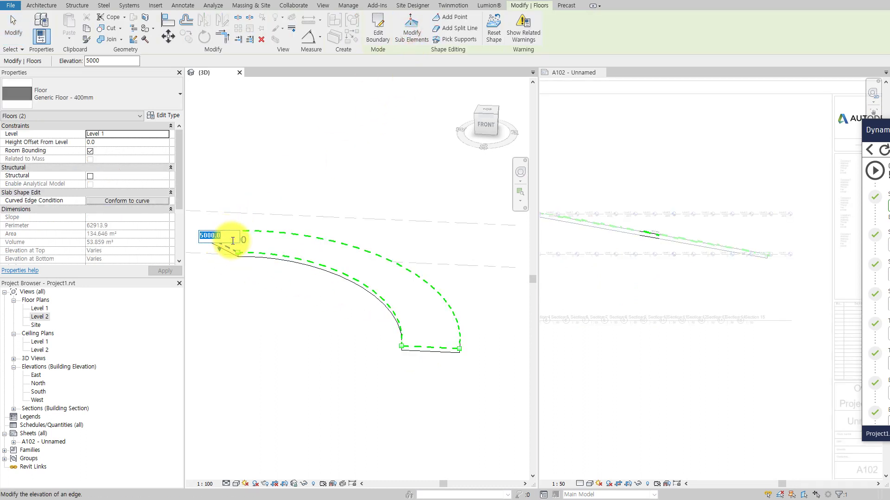
key("Return")
type("3000")
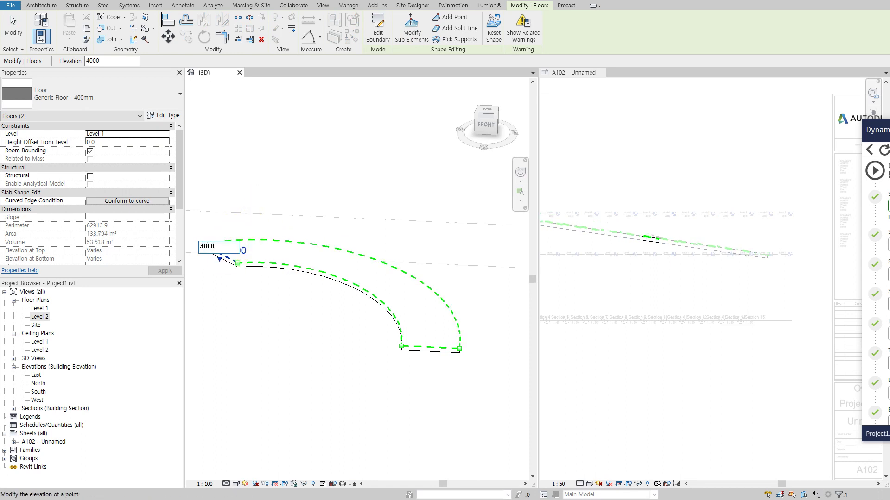
key("Return")
scroll(425, 234, "up", 2)
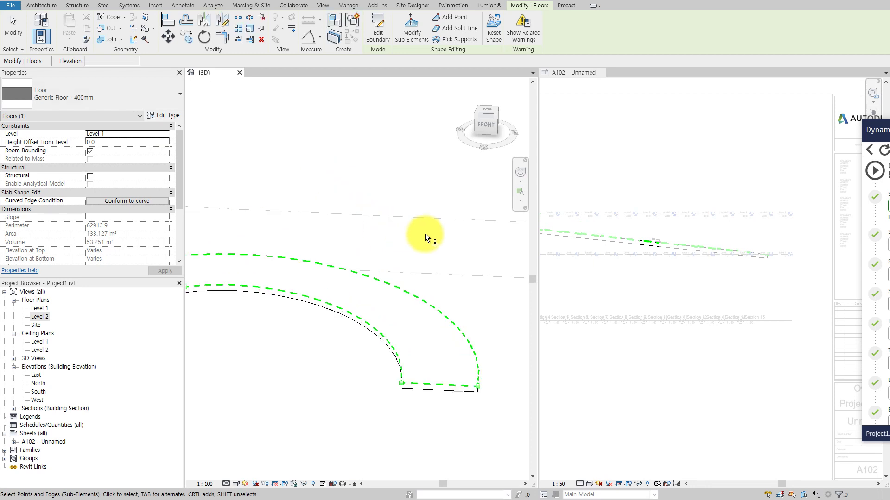
left_click(575, 245)
scroll(638, 265, "up", 2)
scroll(641, 268, "up", 2)
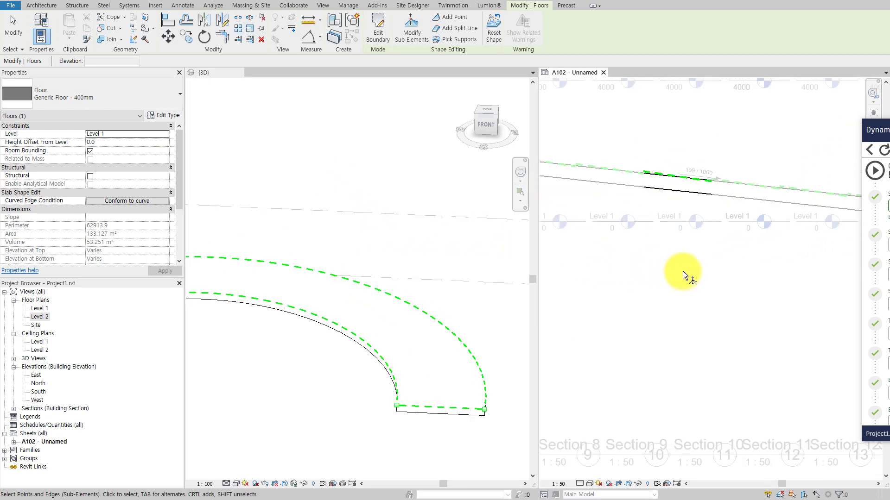
scroll(741, 282, "up", 2)
scroll(787, 293, "down", 1)
scroll(787, 294, "down", 2)
scroll(787, 293, "down", 2)
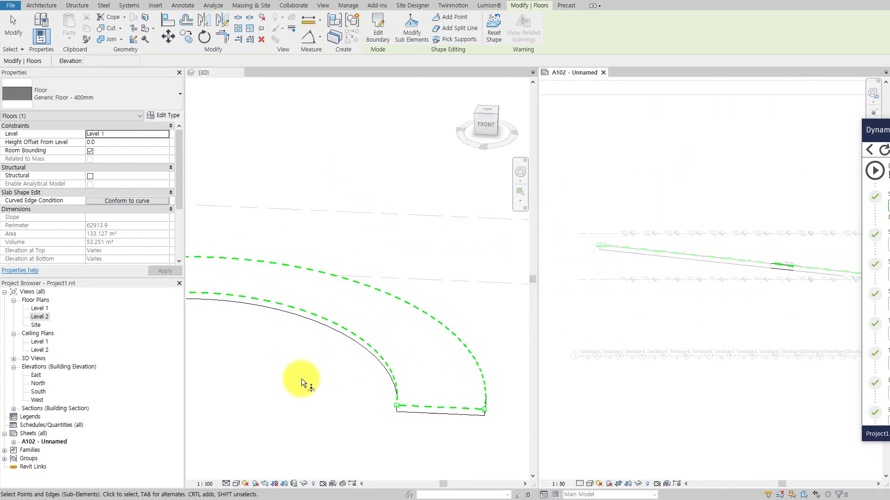
scroll(300, 379, "down", 2)
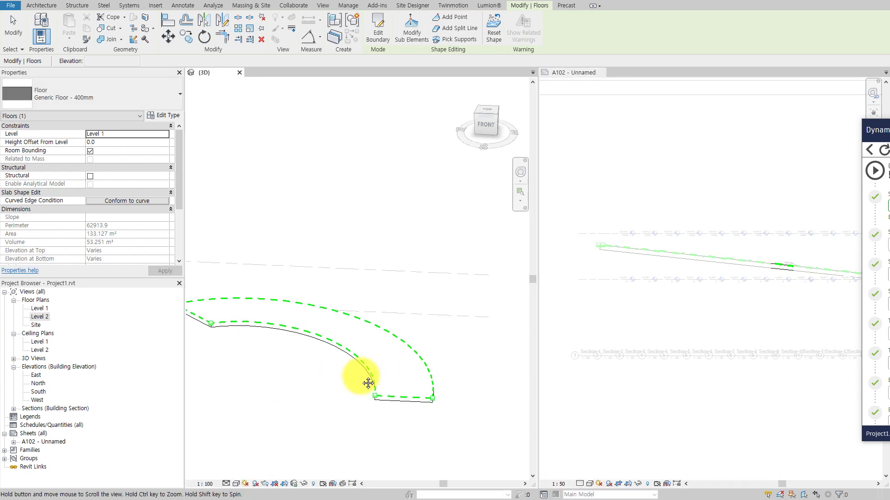
Set the floor's left end edge to a 6000 elevation and check the slope on A102
middle_click_drag(359, 375, 349, 360)
scroll(299, 298, "up", 2)
left_click(299, 291)
type("6000")
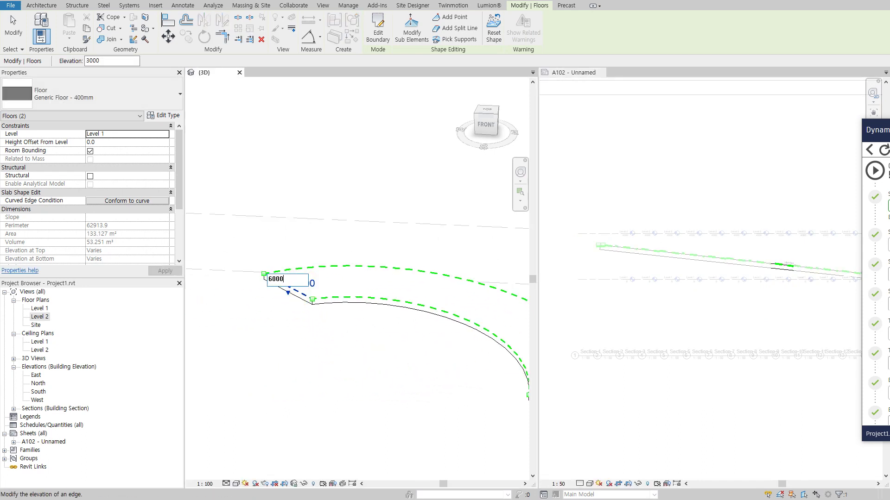
key("Return")
middle_click_drag(358, 354, 303, 359)
left_click(656, 310)
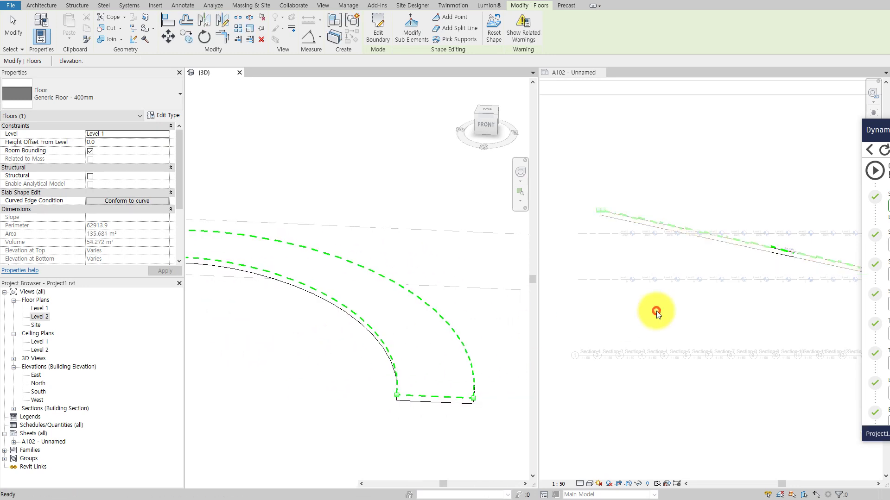
scroll(774, 268, "up", 2)
scroll(775, 268, "up", 2)
scroll(735, 249, "up", 2)
scroll(735, 248, "up", 1)
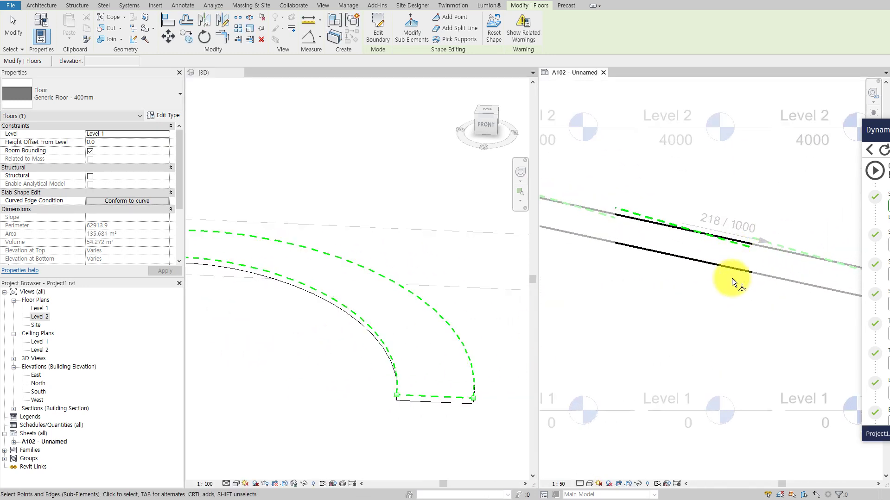
scroll(704, 292, "down", 2)
scroll(703, 292, "down", 2)
Set a corner point at the floor's end to 2000 elevation and recheck sheet A102
left_click(338, 361)
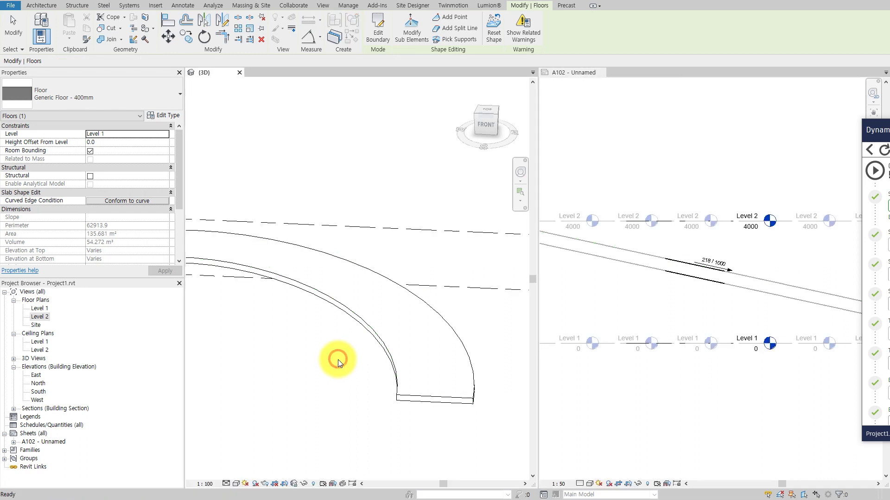
left_click(297, 273)
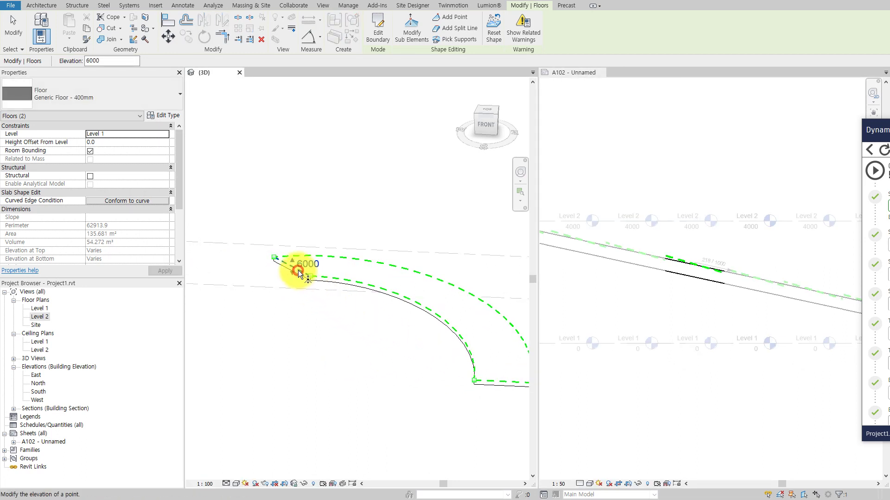
left_click(303, 265)
type("2000")
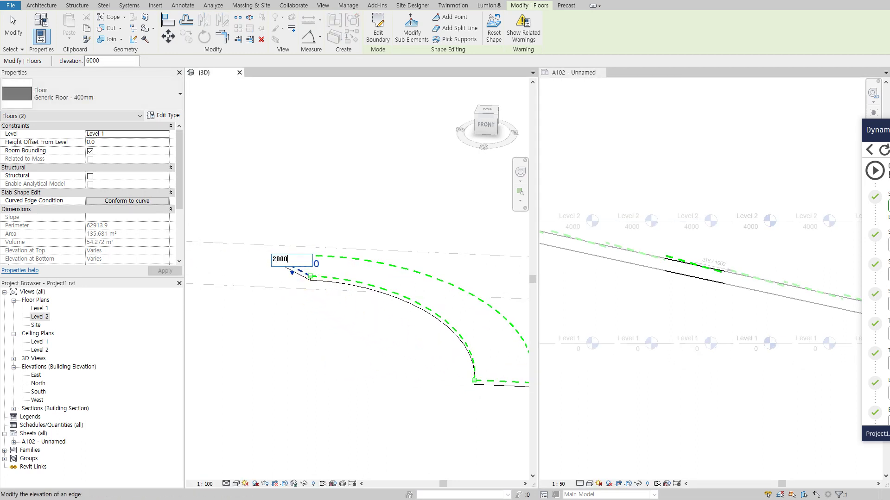
key("Return")
left_click(731, 360)
scroll(730, 362, "up", 2)
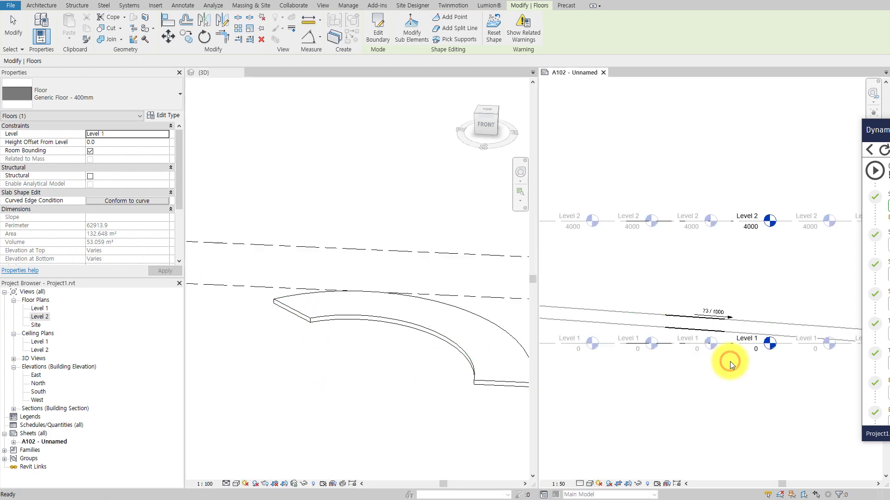
scroll(730, 361, "up", 2)
scroll(729, 357, "up", 2)
scroll(728, 357, "down", 2)
scroll(720, 345, "down", 2)
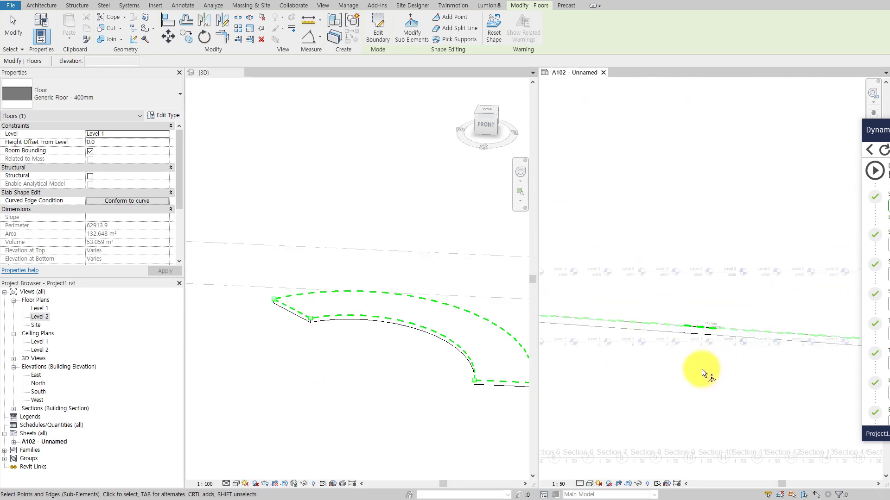
scroll(701, 371, "down", 2)
scroll(681, 325, "down", 2)
scroll(714, 308, "down", 1)
scroll(743, 308, "down", 2)
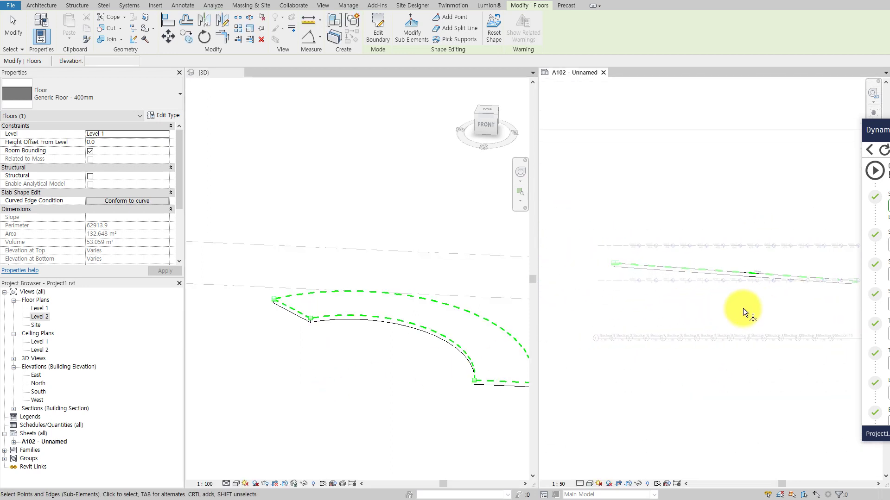
Reselect the floor and raise its end point to a 5000 elevation, then deselect
left_click(430, 198)
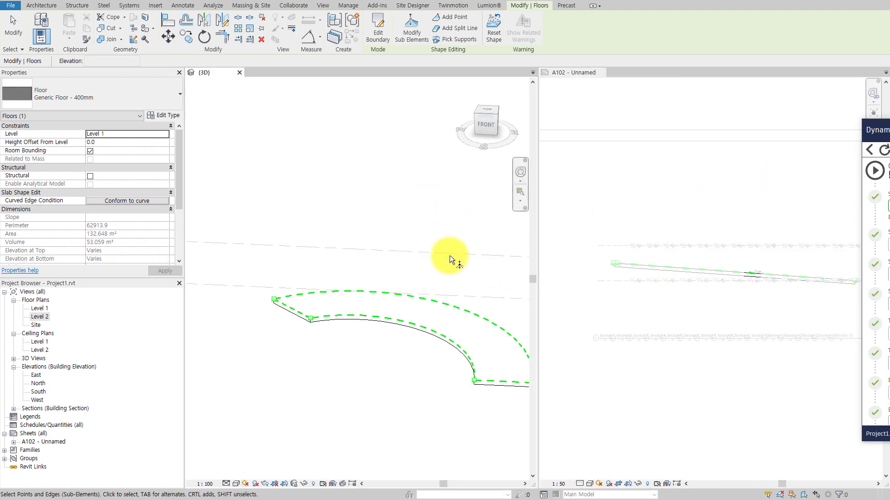
left_click(13, 33)
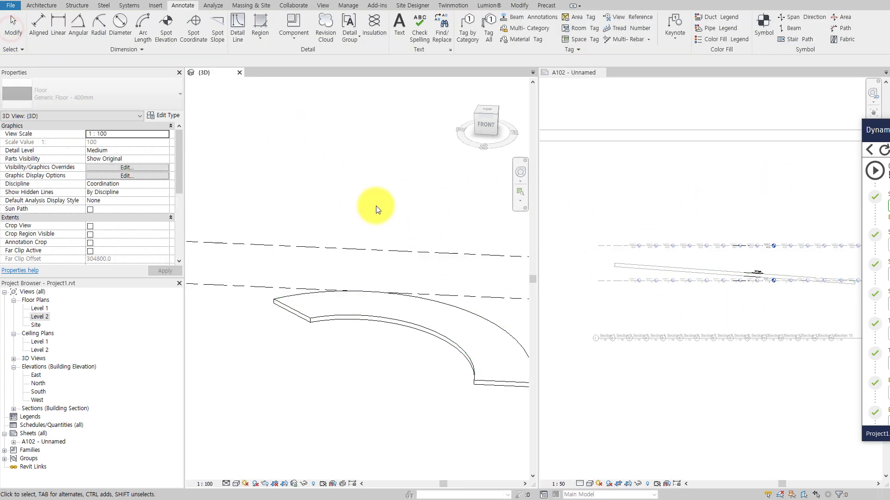
scroll(778, 280, "up", 1)
scroll(765, 256, "up", 3)
scroll(759, 262, "up", 3)
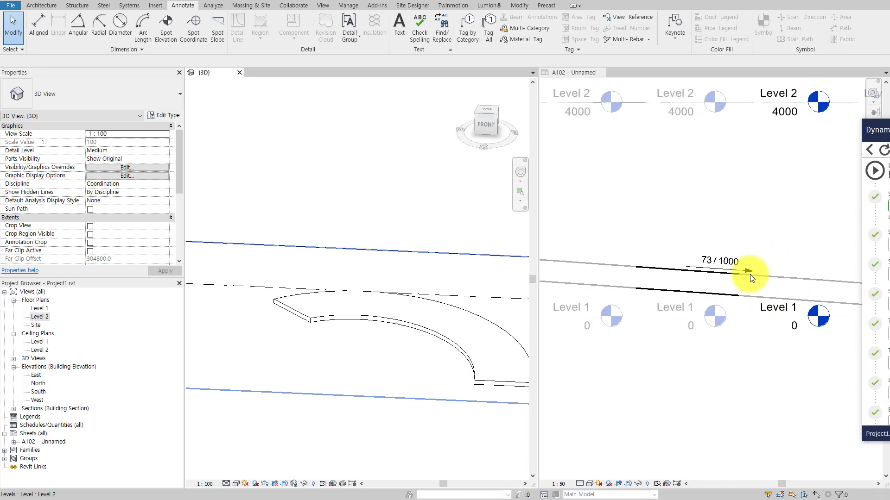
scroll(680, 308, "down", 4)
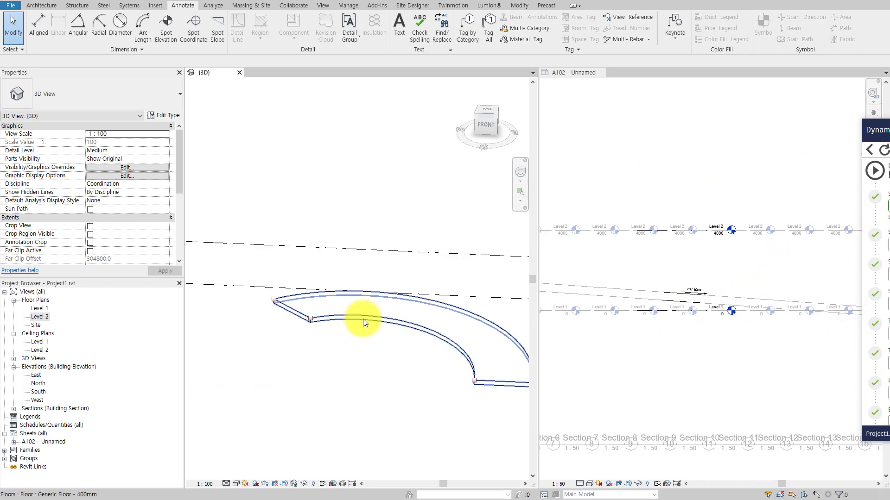
left_click(369, 297)
left_click(401, 31)
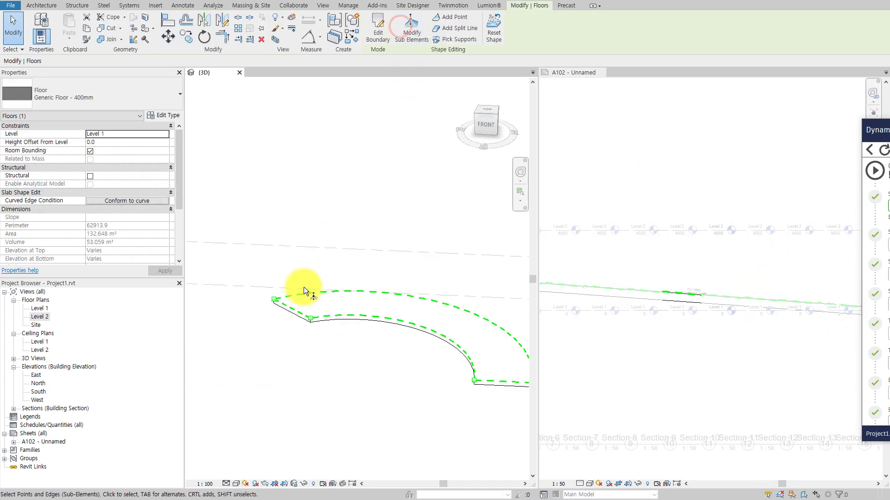
left_click(310, 317)
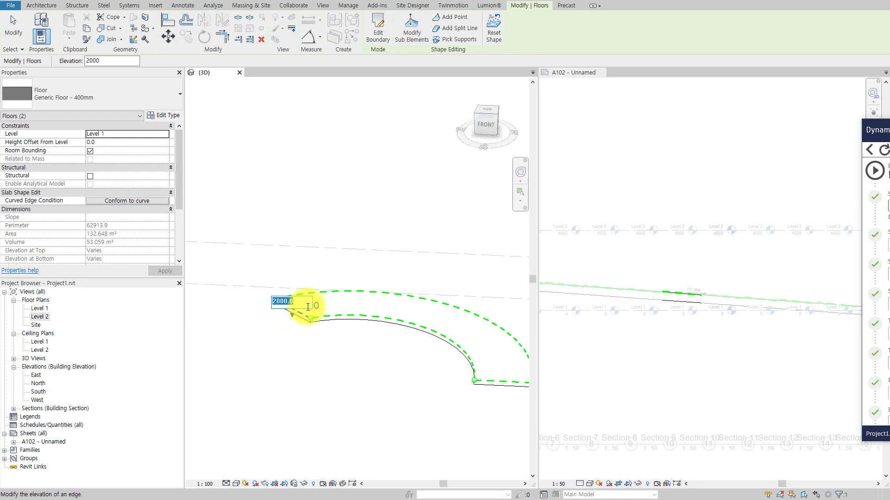
type("00")
key("Return")
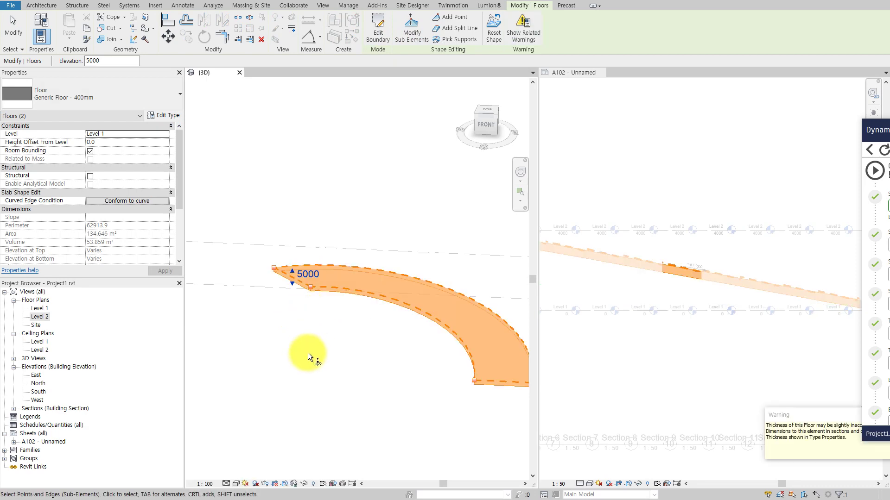
left_click(14, 37)
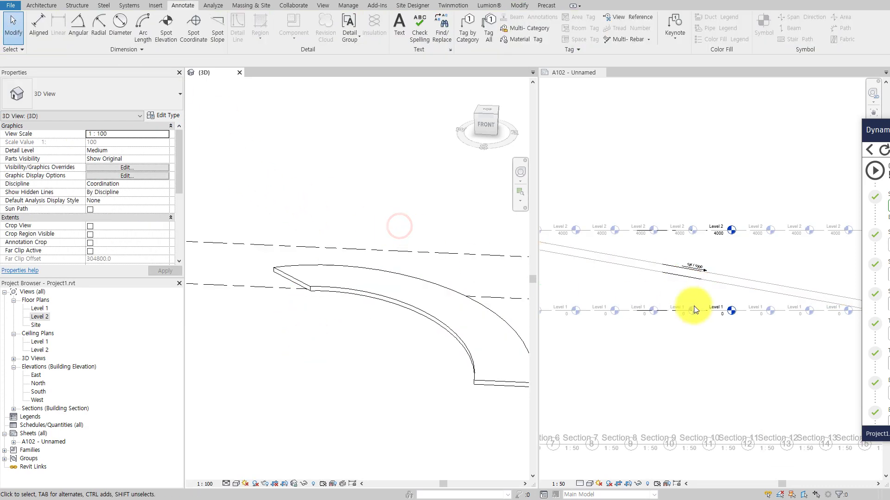
Review the placed sections on sheet A102 and close the Dynamo Player
scroll(694, 306, "up", 2)
scroll(699, 273, "up", 2)
left_click(703, 176)
scroll(721, 274, "down", 2)
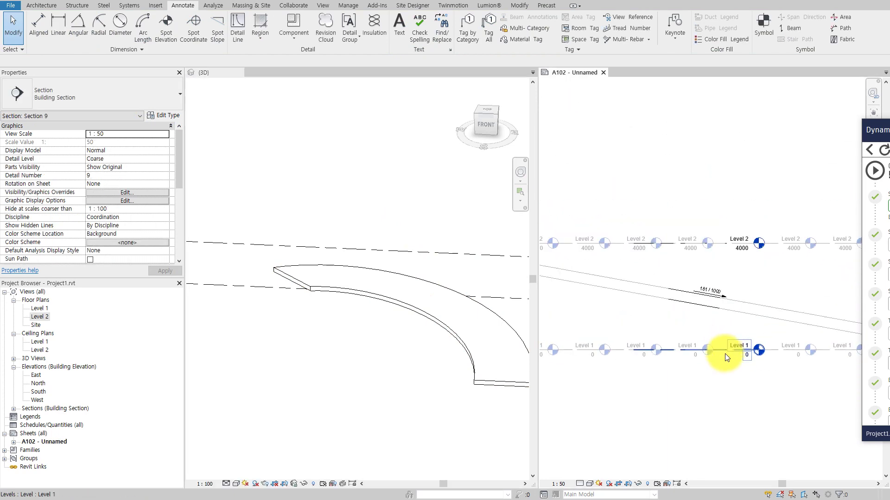
scroll(725, 354, "down", 2)
middle_click_drag(720, 375, 728, 326)
scroll(719, 353, "down", 1)
scroll(715, 375, "down", 1)
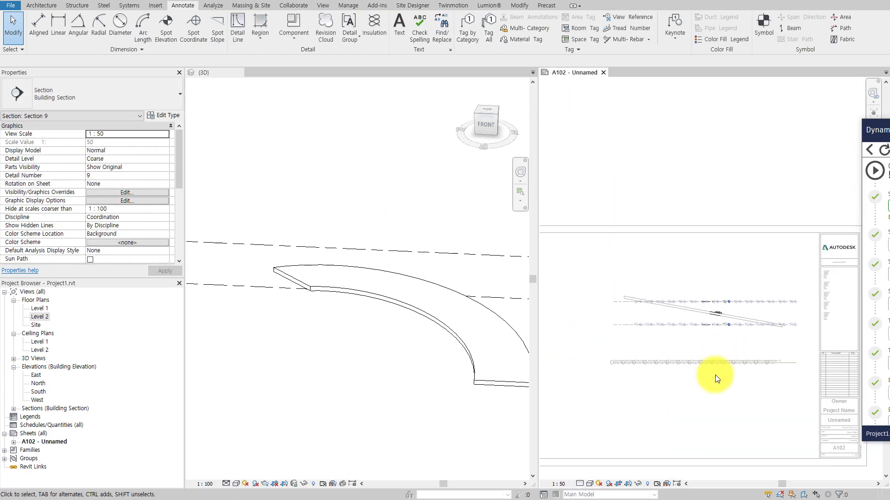
scroll(715, 375, "down", 1)
left_click(435, 194)
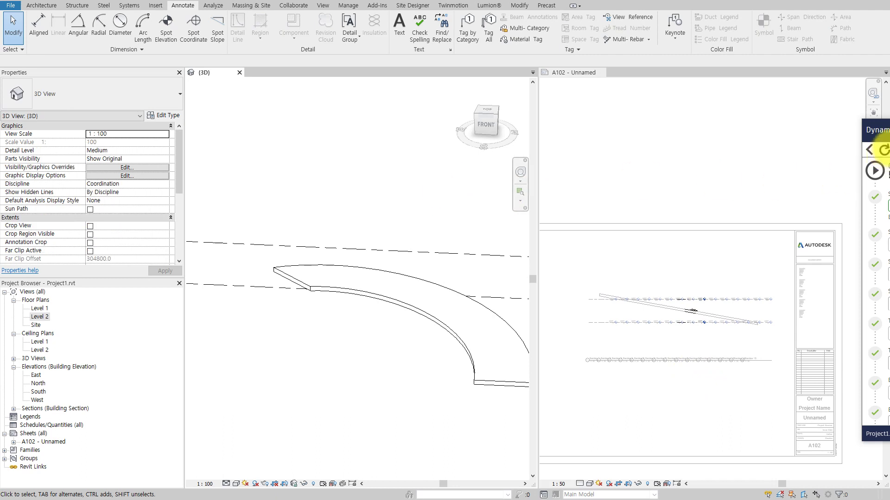
left_click_drag(878, 131, 692, 140)
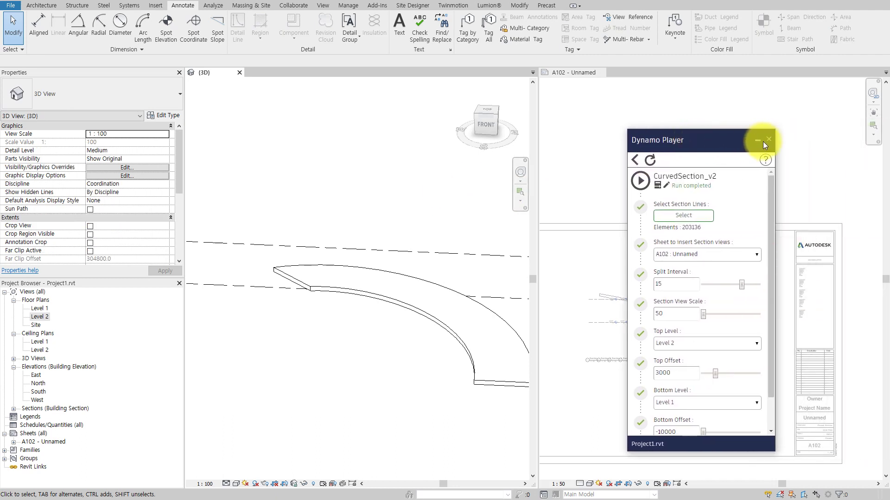
left_click(769, 140)
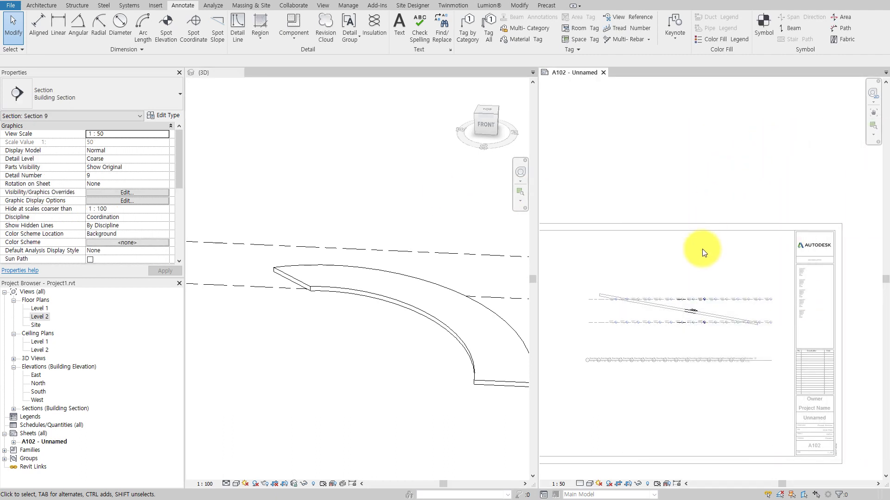
Delete section views Section 1 through Section 15 and confirm sheet A102 is empty
left_click(34, 367)
left_click(33, 409)
double_click(34, 412)
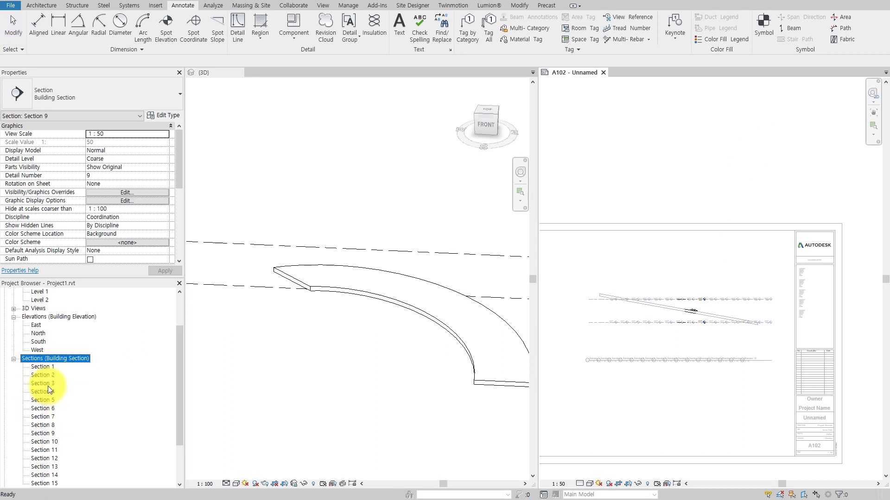
left_click(47, 369)
scroll(96, 411, "down", 2)
left_click(48, 449, "shift")
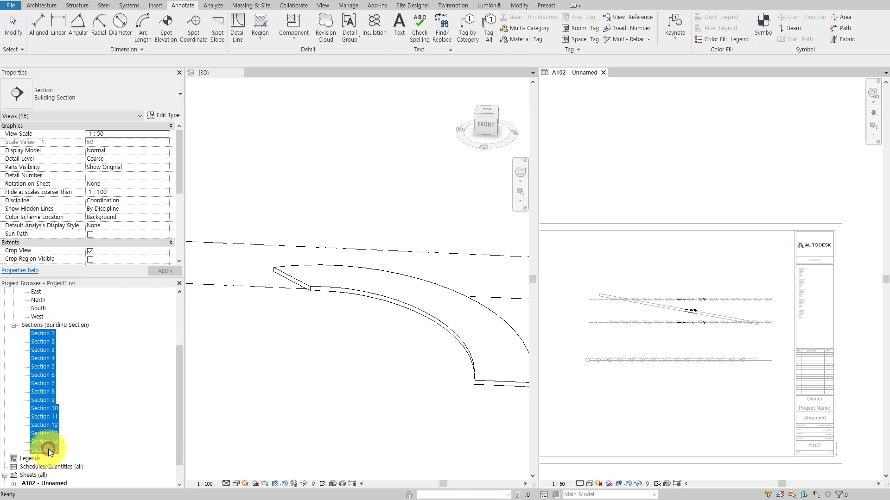
key("Delete")
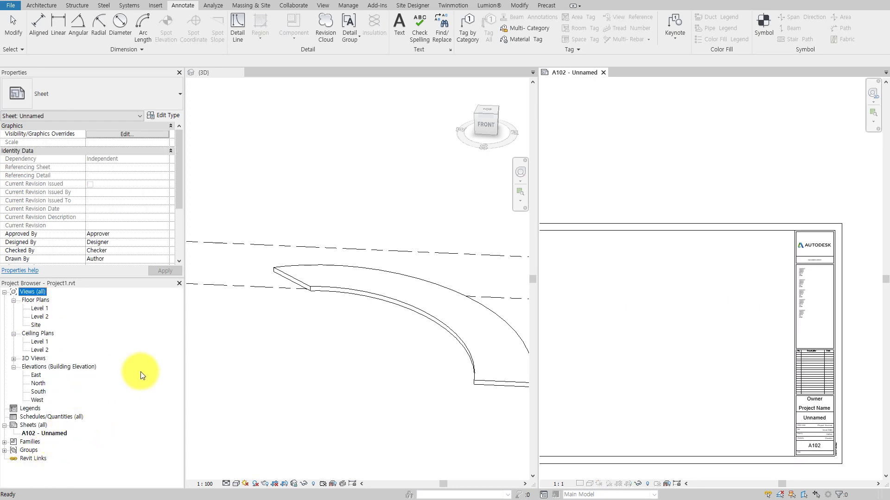
left_click(276, 366)
left_click(635, 131)
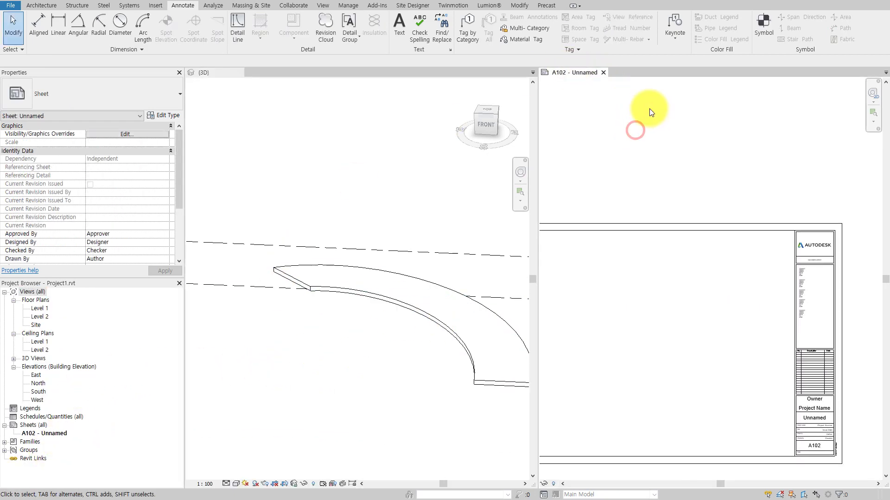
left_click(245, 256)
Open the Level 2 floor plan and launch Dynamo from the Manage tools
double_click(39, 316)
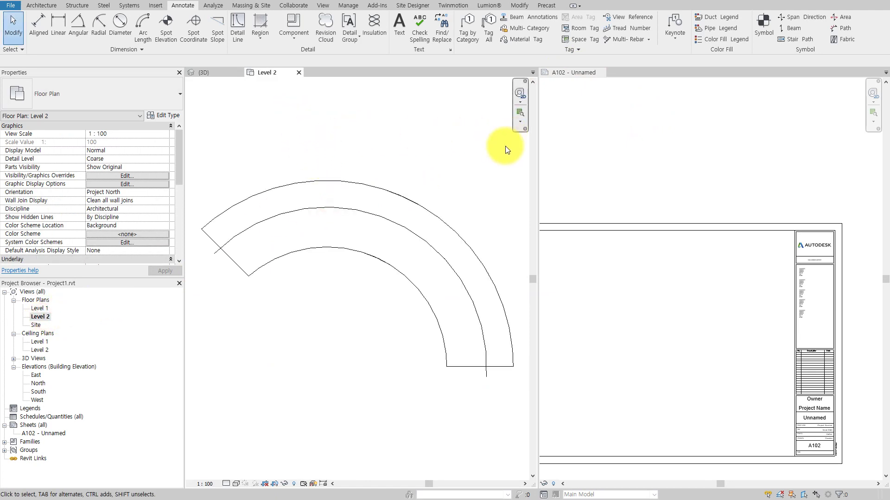
scroll(473, 165, "down", 1)
scroll(473, 163, "down", 1)
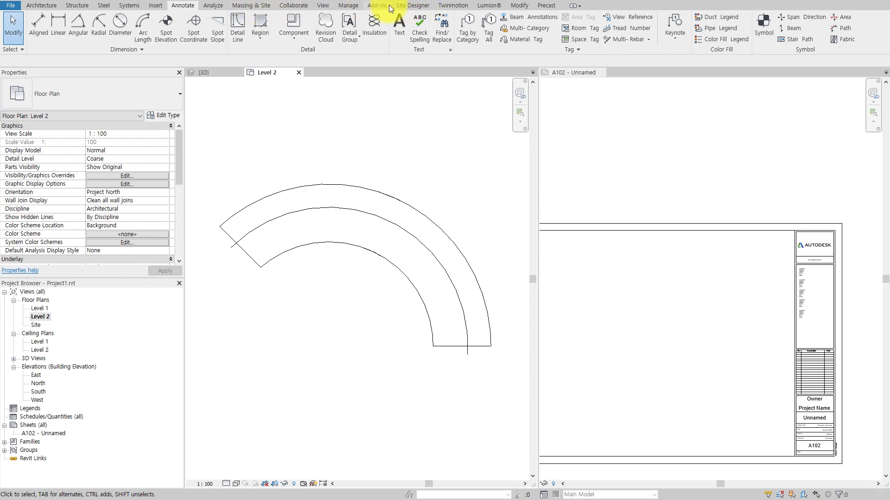
left_click(348, 6)
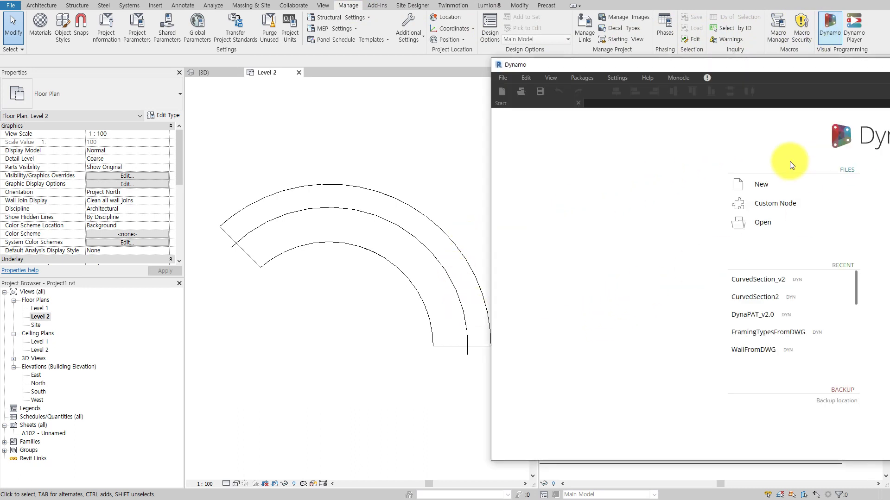
Open the CurvedSection_v2 graph and pick the curved plan line as the section path
left_click(759, 279)
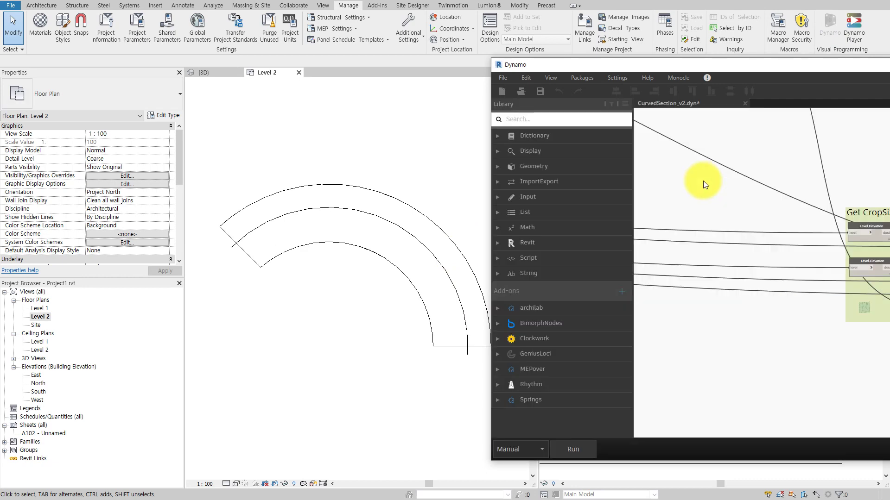
scroll(769, 324, "down", 8)
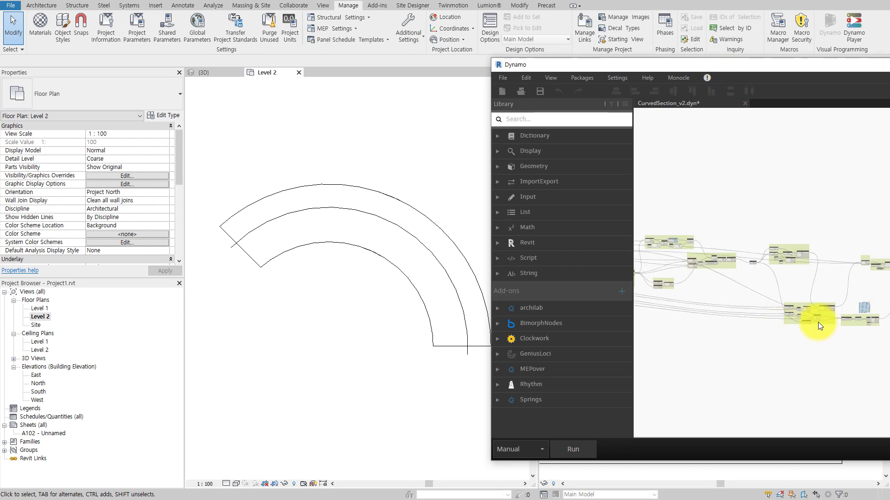
scroll(791, 317, "up", 5)
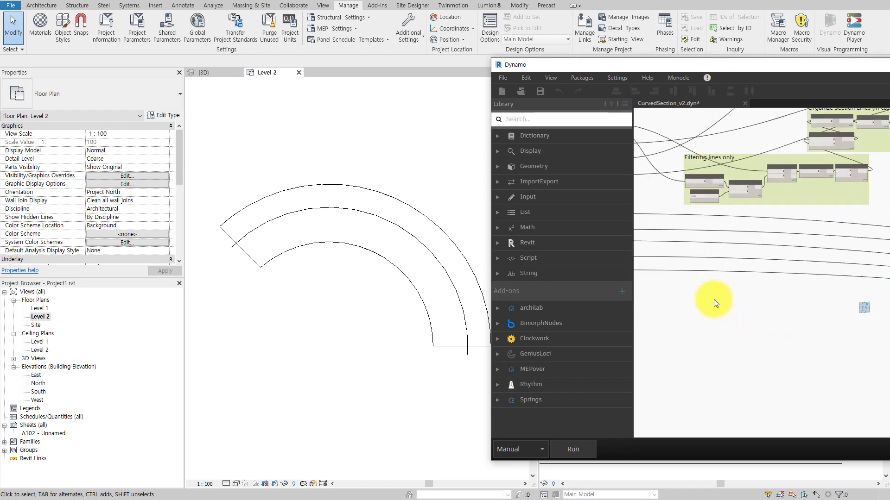
scroll(714, 300, "down", 2)
scroll(765, 312, "up", 3)
scroll(742, 220, "up", 2)
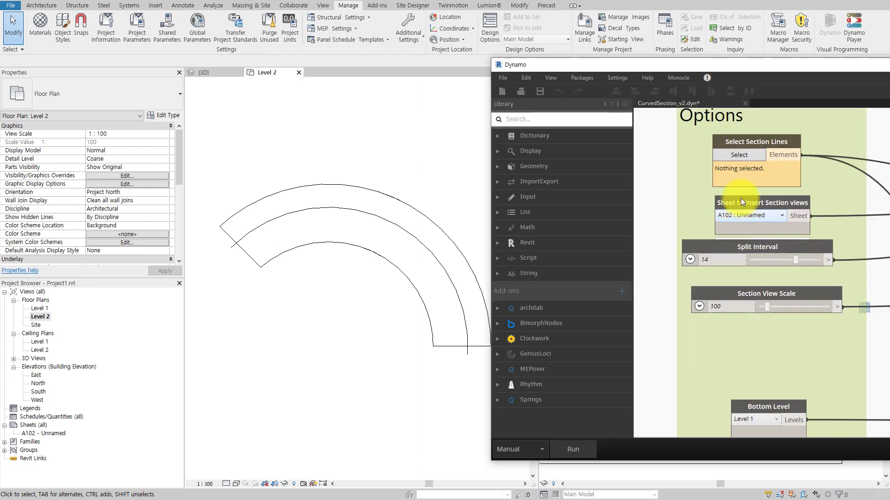
left_click(739, 156)
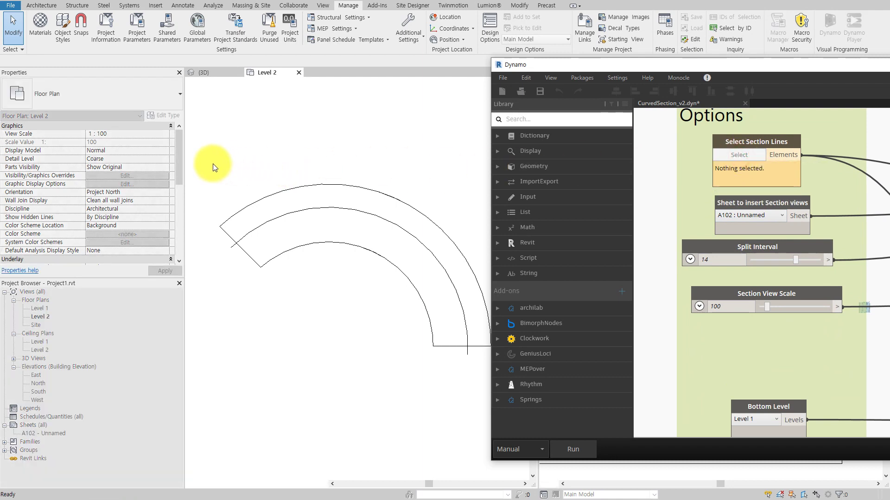
left_click(478, 404)
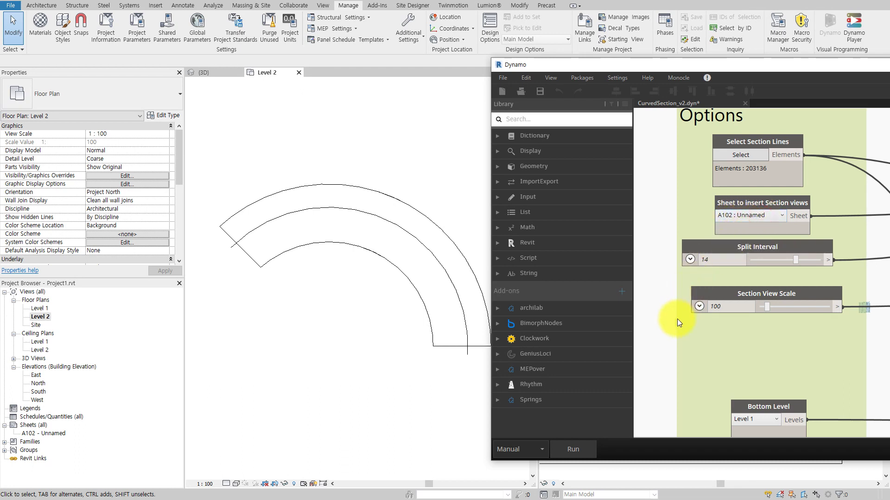
Set Split Interval to 10 and Section View Scale to 60
scroll(679, 319, "down", 3)
scroll(748, 191, "up", 3)
scroll(735, 186, "up", 2)
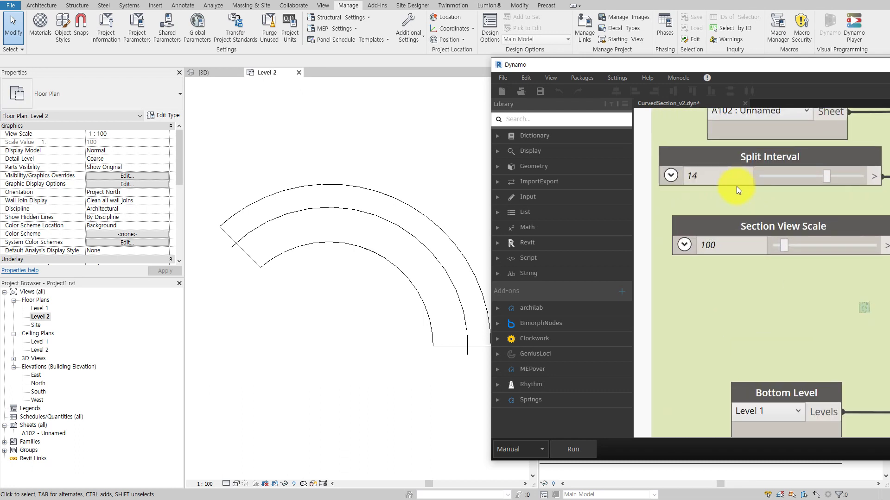
double_click(719, 179)
type("10")
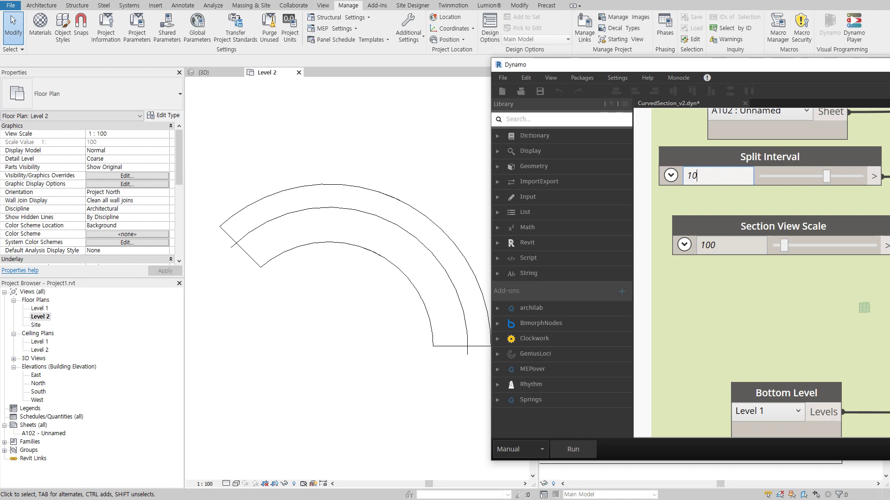
scroll(735, 283, "down", 1)
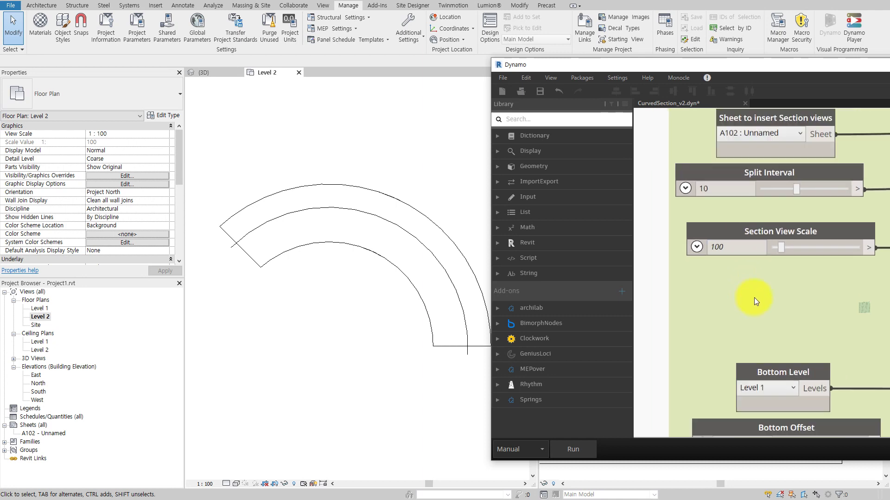
middle_click_drag(754, 298, 768, 203)
scroll(768, 206, "up", 1)
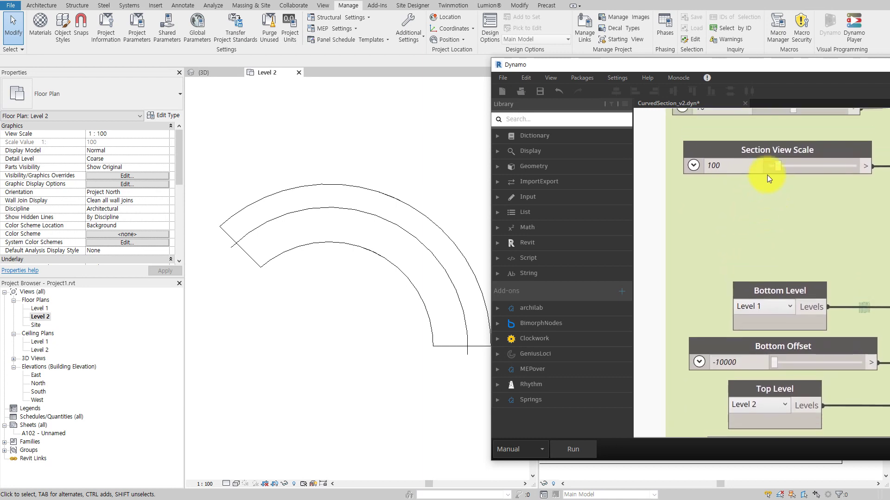
double_click(725, 163)
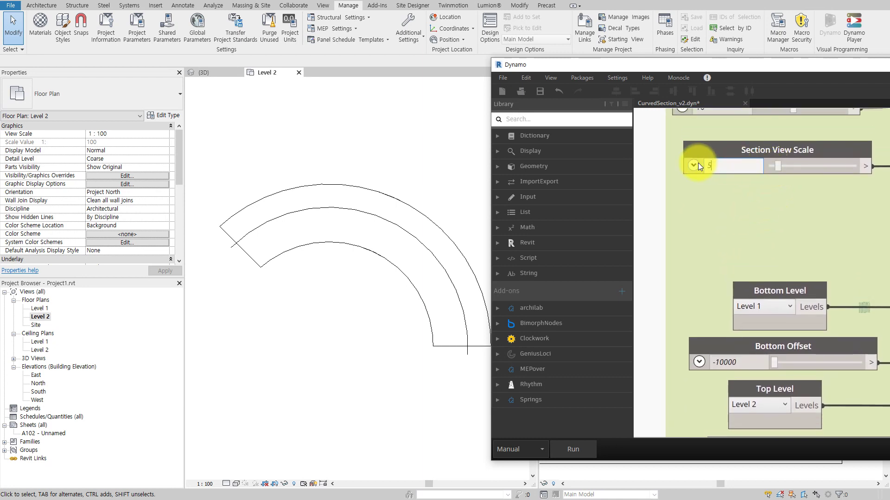
type("0")
left_click(814, 271)
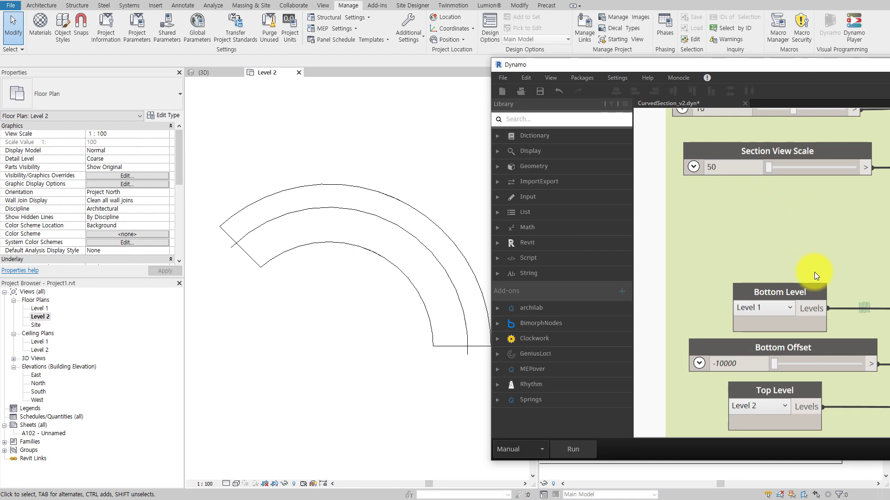
left_click(721, 166)
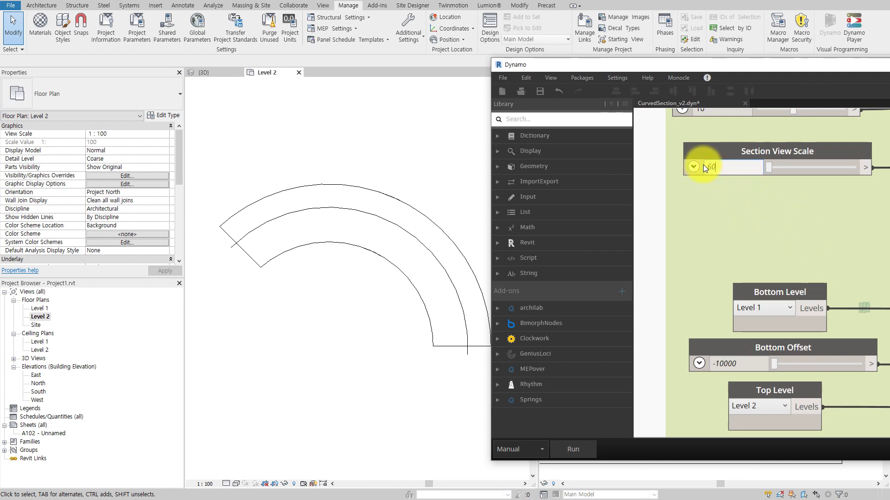
type("0")
Run the graph to generate the section views and bring sheet A102 into focus
scroll(778, 239, "down", 2)
scroll(780, 254, "down", 2)
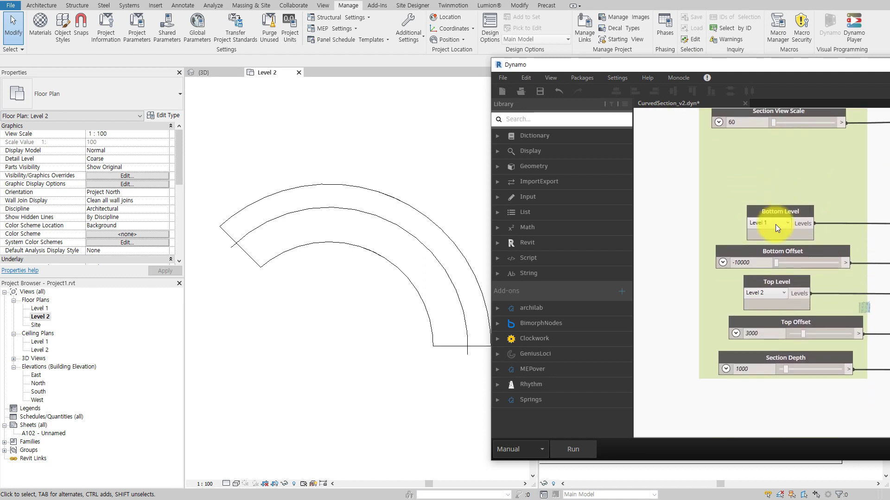
scroll(771, 235, "up", 2)
scroll(770, 236, "up", 1)
scroll(758, 351, "down", 2)
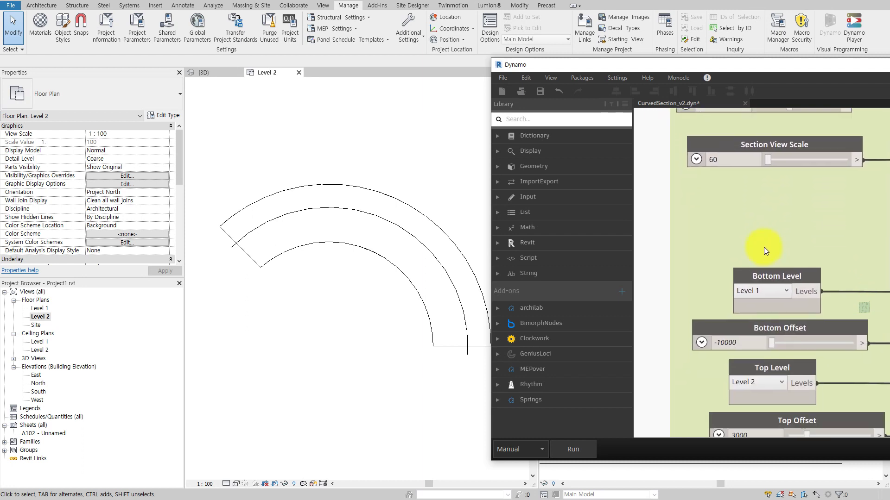
scroll(754, 224, "up", 2)
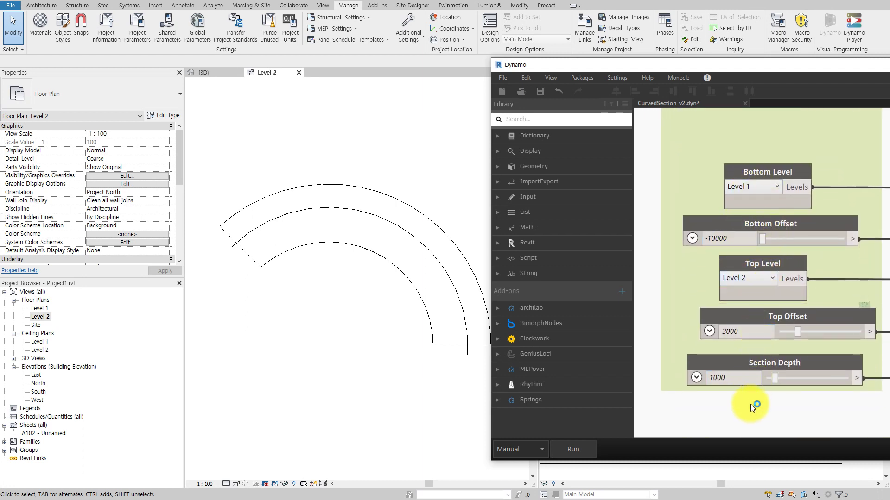
scroll(723, 387, "down", 2)
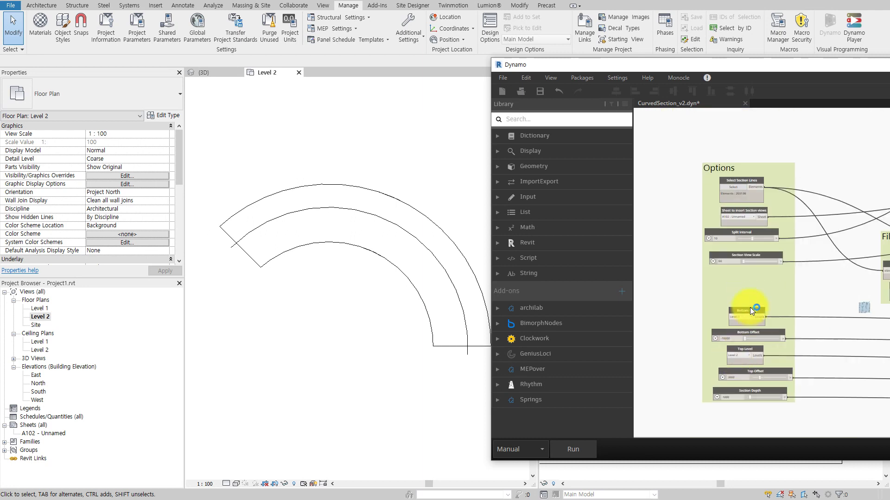
scroll(750, 307, "down", 2)
scroll(714, 328, "down", 2)
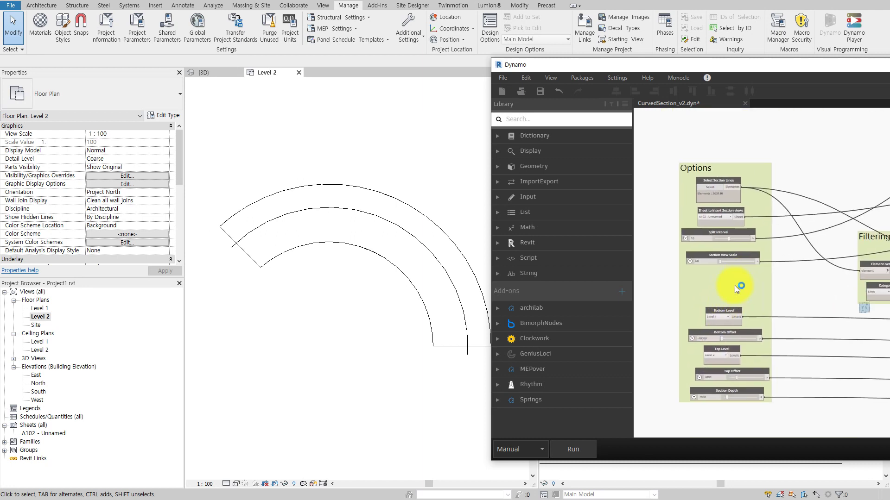
left_click(565, 450)
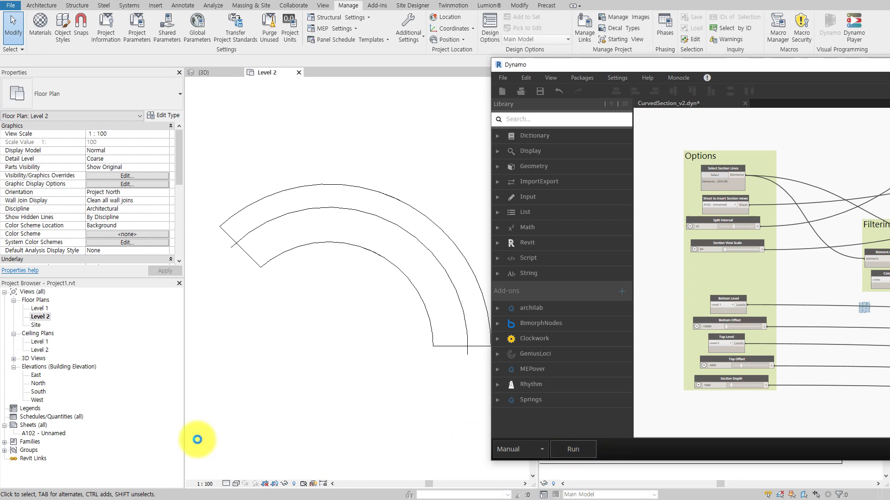
left_click(323, 369)
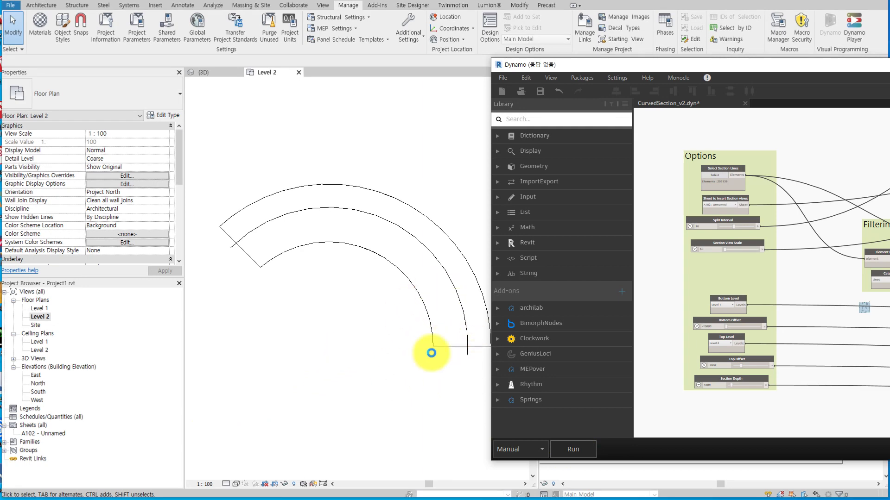
left_click(332, 373)
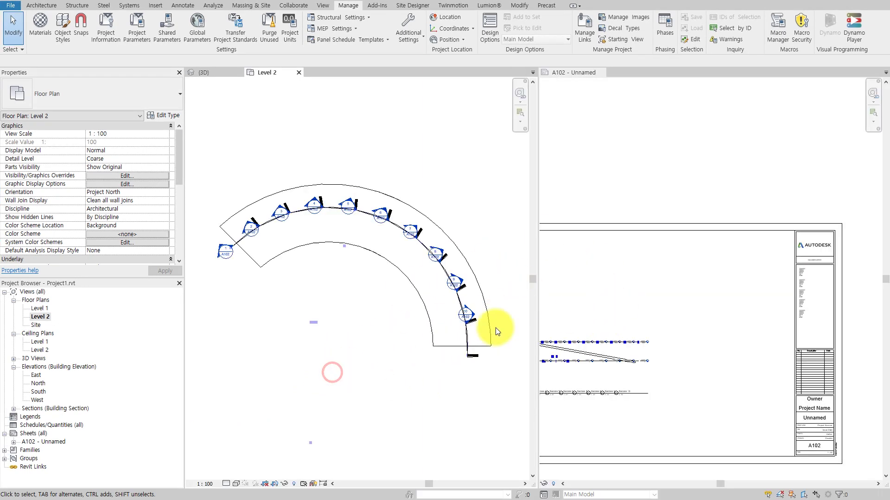
left_click(602, 285)
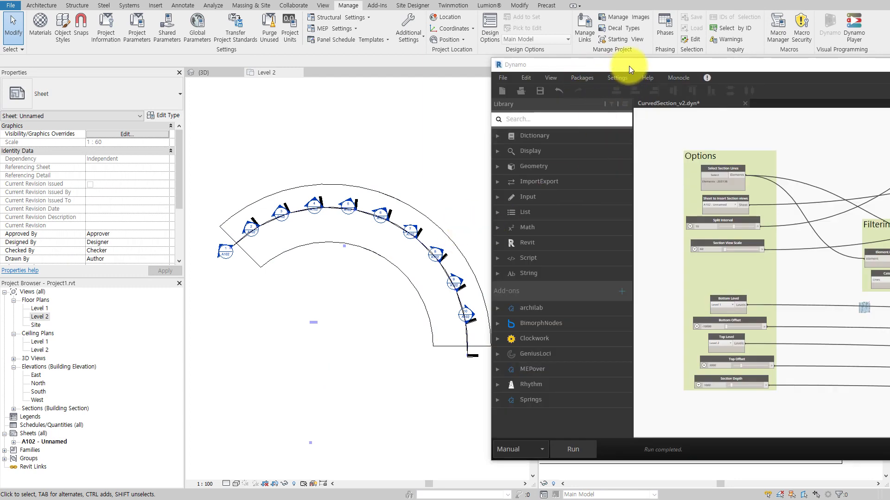
left_click_drag(629, 66, 186, 62)
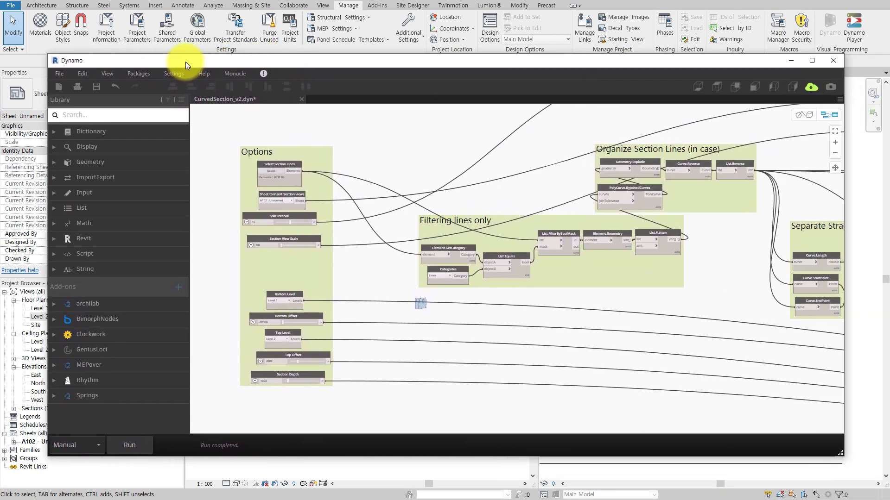
scroll(404, 271, "up", 2)
scroll(469, 278, "up", 3)
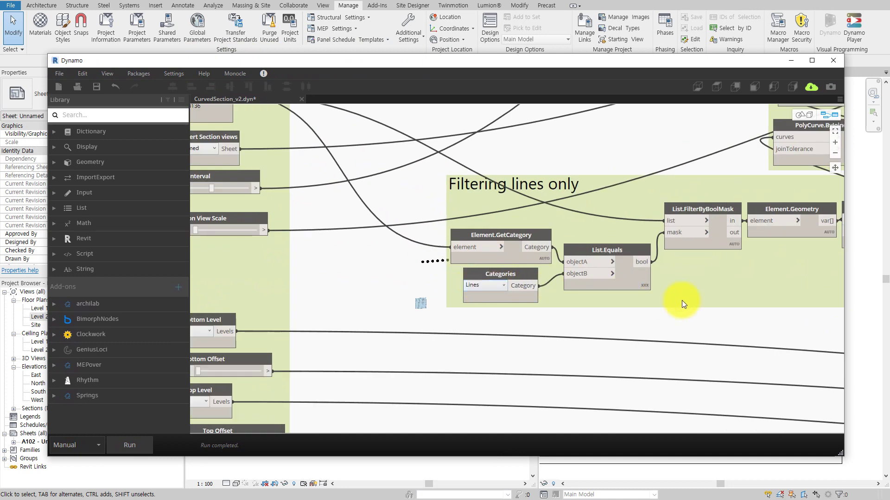
mouse_move(606, 301)
middle_mouse_down()
mouse_move(497, 320)
mouse_move(534, 312)
mouse_move(446, 349)
middle_mouse_up()
scroll(497, 327, "down", 1)
scroll(536, 321, "up", 2)
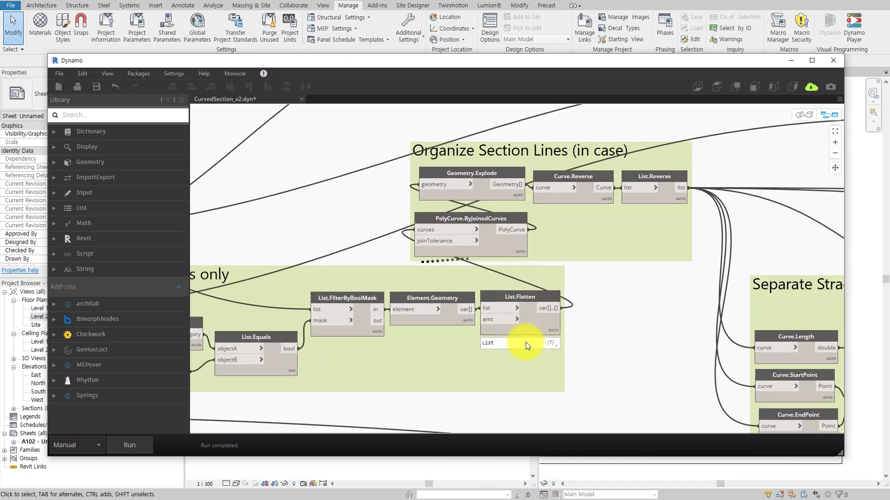
scroll(526, 342, "down", 1)
scroll(570, 291, "up", 1)
scroll(518, 320, "up", 1)
mouse_move(571, 291)
middle_mouse_down()
mouse_move(518, 321)
mouse_move(413, 275)
middle_mouse_up()
scroll(565, 319, "down", 1)
scroll(564, 320, "down", 1)
scroll(559, 232, "down", 1)
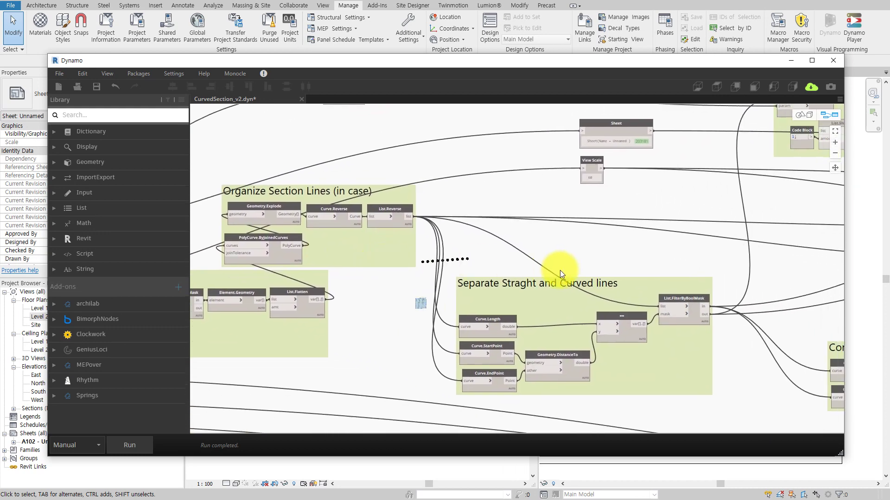
middle_click_drag(559, 231, 542, 320)
scroll(604, 281, "up", 1)
mouse_move(604, 281)
middle_mouse_down()
mouse_move(546, 207)
mouse_move(515, 220)
mouse_move(595, 198)
mouse_move(528, 248)
mouse_move(572, 238)
middle_mouse_up()
scroll(530, 219, "down", 1)
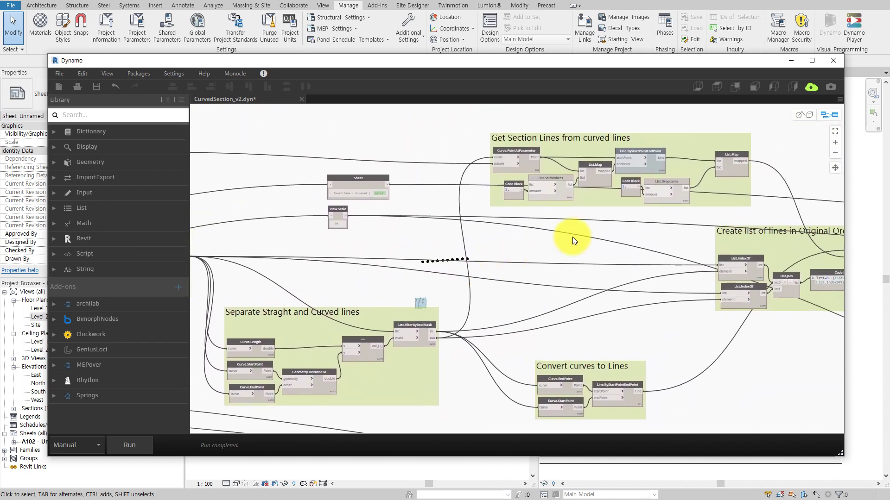
scroll(562, 269, "up", 2)
mouse_move(562, 269)
middle_mouse_down()
mouse_move(504, 288)
mouse_move(584, 278)
mouse_move(564, 274)
mouse_move(441, 192)
mouse_move(530, 217)
middle_mouse_up()
scroll(563, 274, "down", 1)
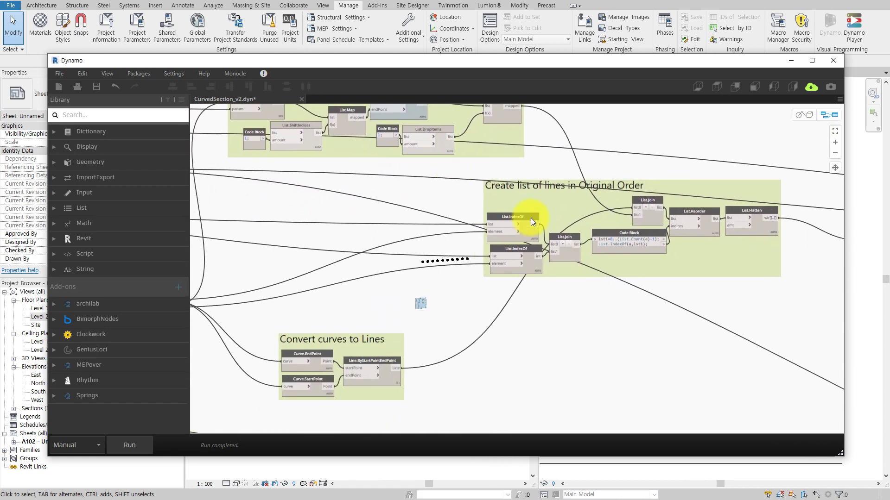
scroll(530, 218, "up", 2)
middle_click_drag(432, 238, 509, 248)
scroll(509, 249, "up", 2)
scroll(587, 251, "down", 1)
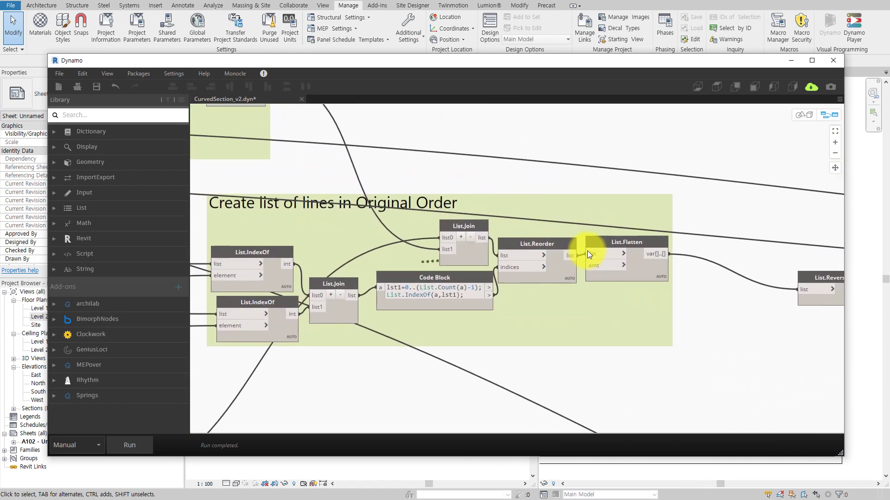
scroll(777, 227, "down", 1)
mouse_move(777, 227)
middle_mouse_down()
mouse_move(548, 228)
mouse_move(497, 162)
mouse_move(376, 201)
middle_mouse_up()
scroll(564, 233, "down", 1)
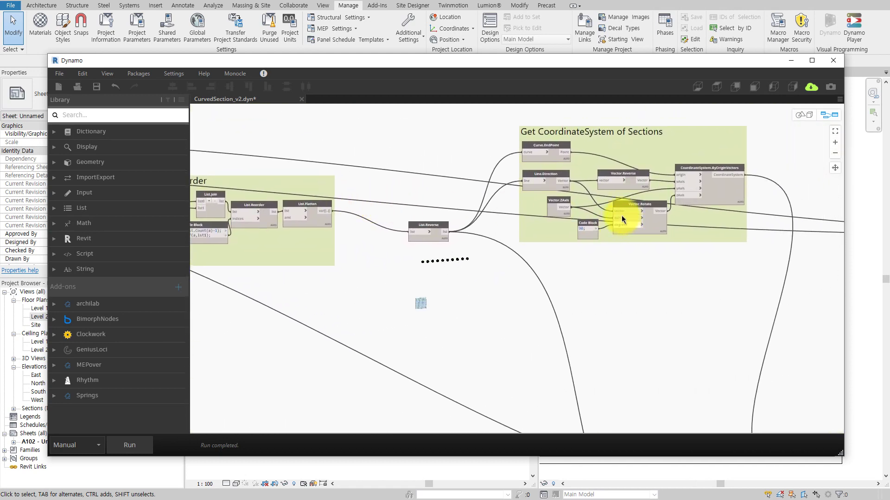
scroll(609, 267, "down", 1)
middle_click_drag(610, 268, 611, 181)
scroll(612, 181, "down", 1)
mouse_move(627, 231)
middle_mouse_down()
mouse_move(660, 206)
mouse_move(595, 173)
middle_mouse_up()
scroll(660, 207, "up", 2)
Pan and zoom the Dynamo graph to review the sheet location group
scroll(737, 164, "down", 1)
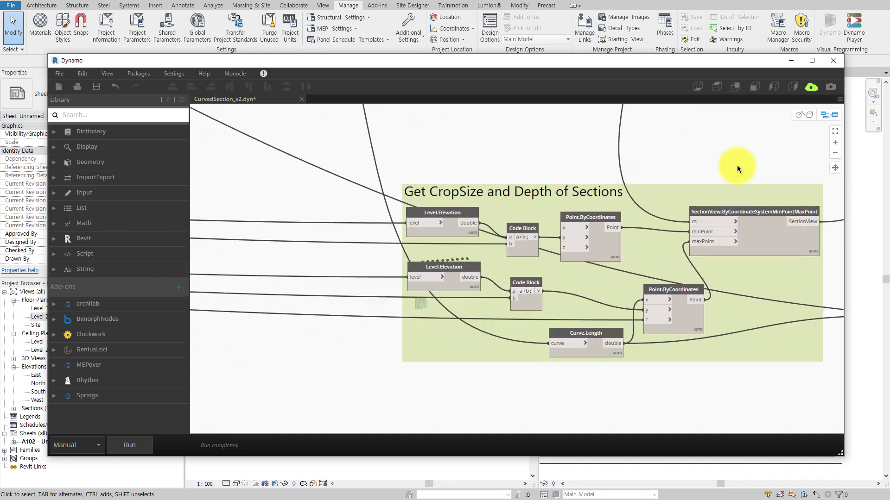
scroll(738, 178, "down", 1)
mouse_move(739, 178)
middle_mouse_down()
mouse_move(655, 175)
mouse_move(592, 199)
middle_mouse_up()
scroll(661, 173, "down", 1)
scroll(697, 202, "up", 2)
scroll(699, 206, "down", 2)
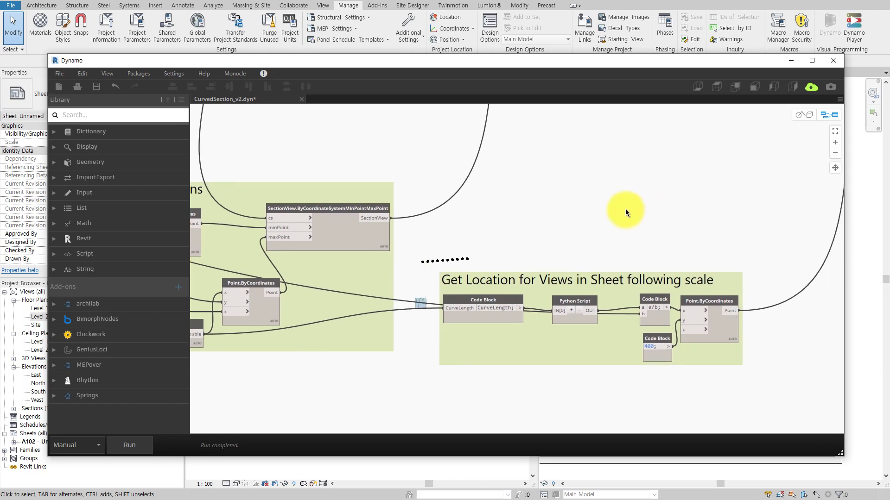
middle_click_drag(583, 212, 639, 189)
scroll(640, 252, "down", 3)
scroll(639, 252, "up", 1)
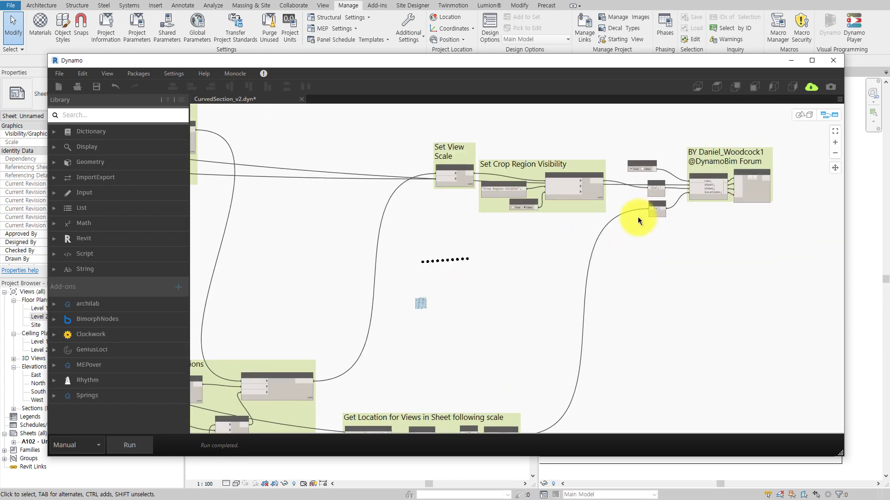
scroll(602, 227, "up", 1)
scroll(603, 228, "up", 1)
scroll(603, 228, "up", 1)
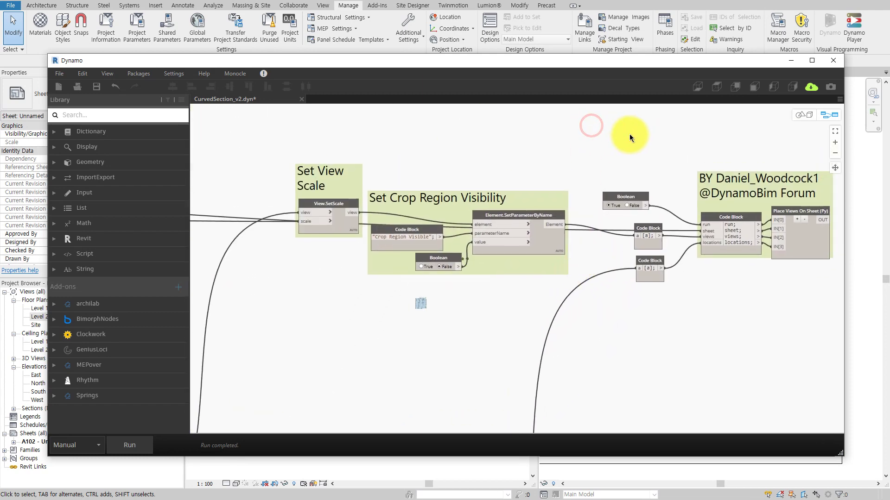
scroll(639, 135, "up", 1)
Review the crop visibility and view placement groups and the graph's overall layout
mouse_move(652, 136)
middle_mouse_down()
mouse_move(727, 138)
mouse_move(584, 150)
middle_mouse_up()
scroll(632, 154, "up", 1)
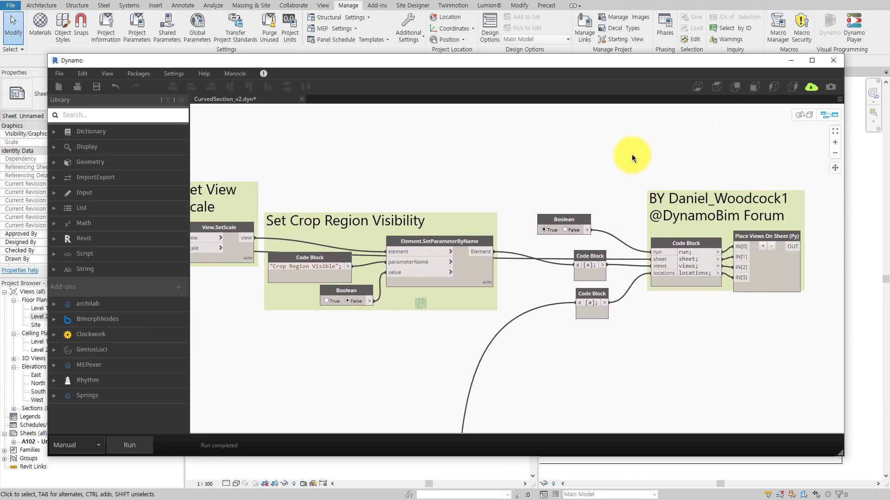
scroll(621, 157, "up", 1)
scroll(620, 156, "down", 3)
scroll(577, 179, "down", 2)
middle_click_drag(577, 180, 695, 178)
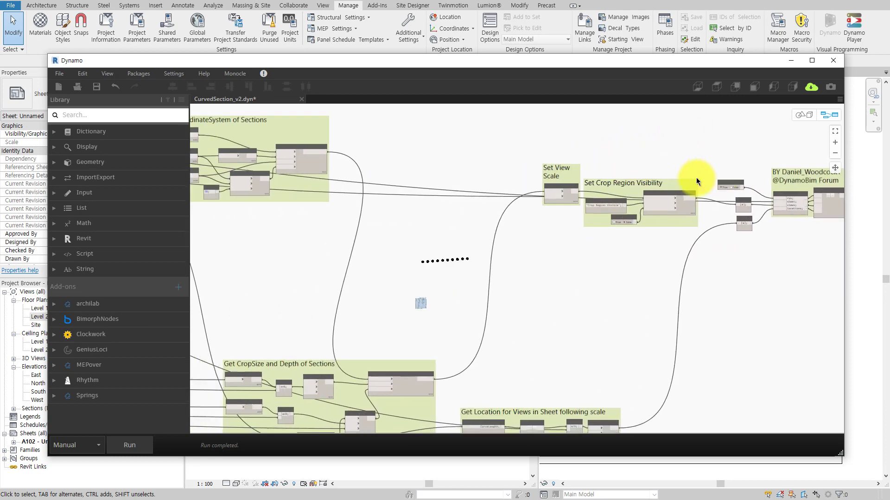
scroll(588, 204, "down", 2)
scroll(609, 210, "down", 2)
middle_click_drag(608, 209, 646, 223)
scroll(505, 229, "up", 2)
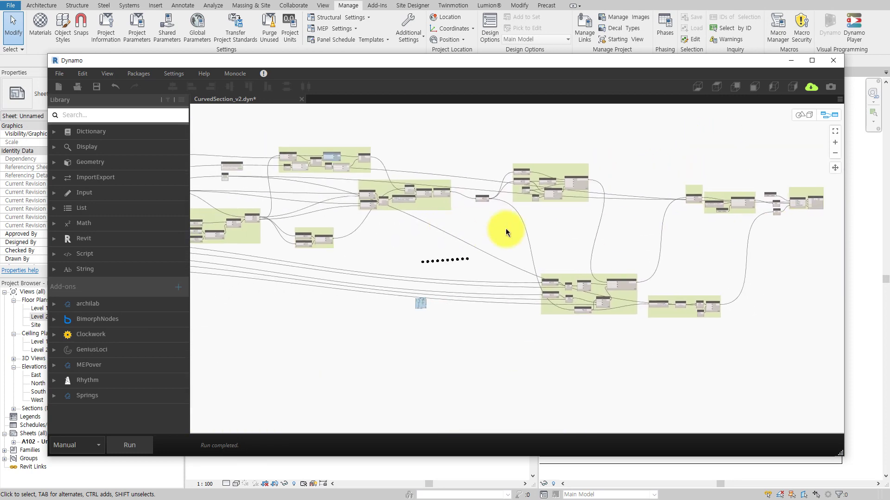
scroll(446, 229, "up", 2)
scroll(393, 238, "up", 2)
scroll(392, 241, "up", 1)
scroll(392, 240, "down", 3)
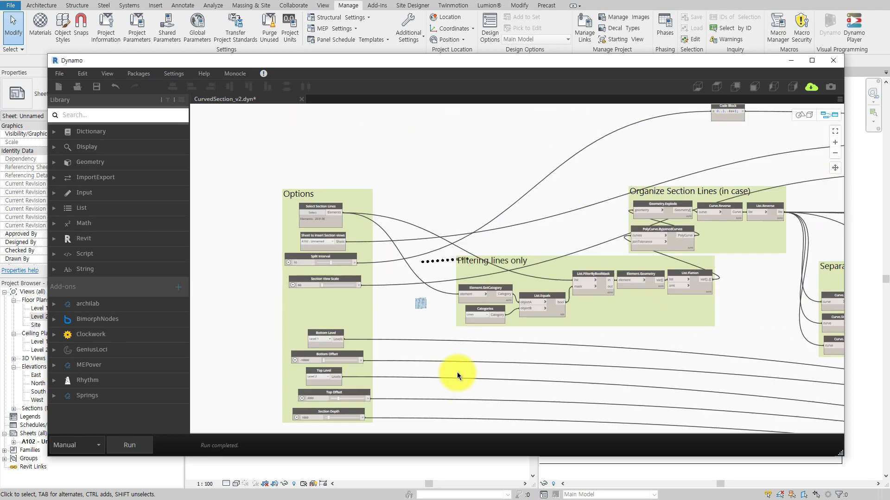
scroll(457, 372, "down", 2)
scroll(376, 311, "up", 2)
scroll(394, 297, "up", 1)
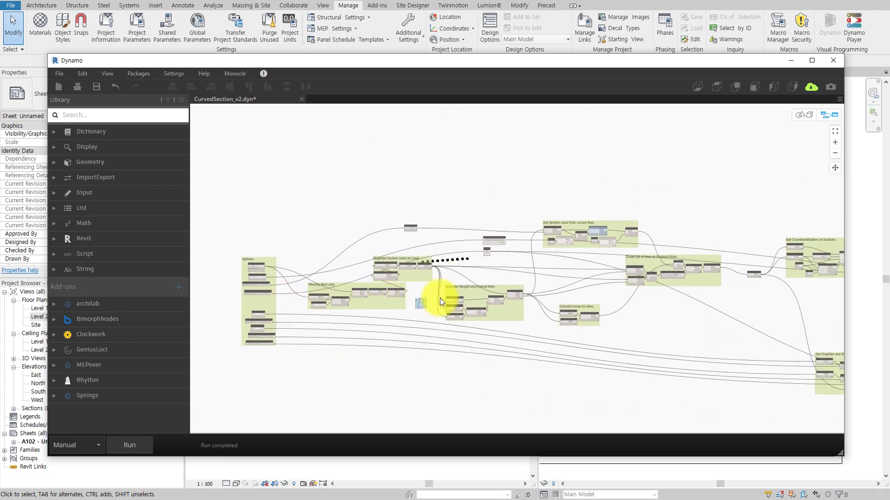
Toggle the 3D background preview on and off, then move Dynamo to the lower-right corner
key("ctrl+b")
right_click_drag(447, 297, 551, 282)
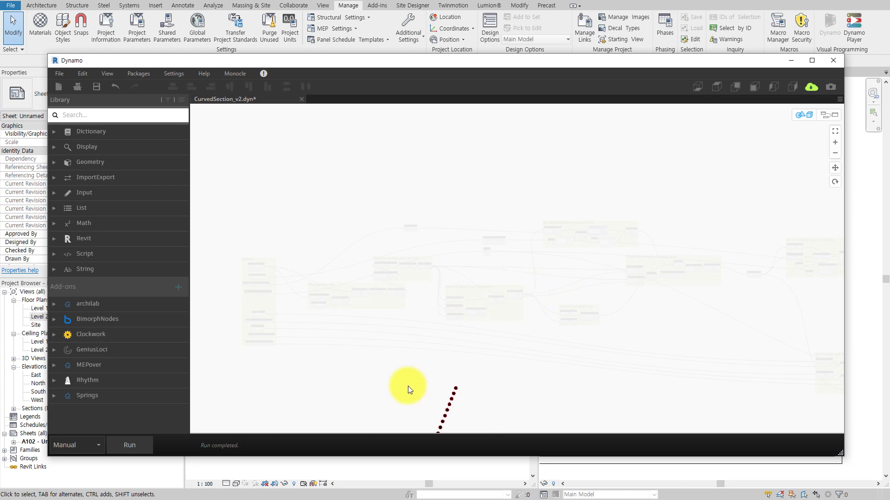
key("ctrl+b")
scroll(462, 333, "down", 1)
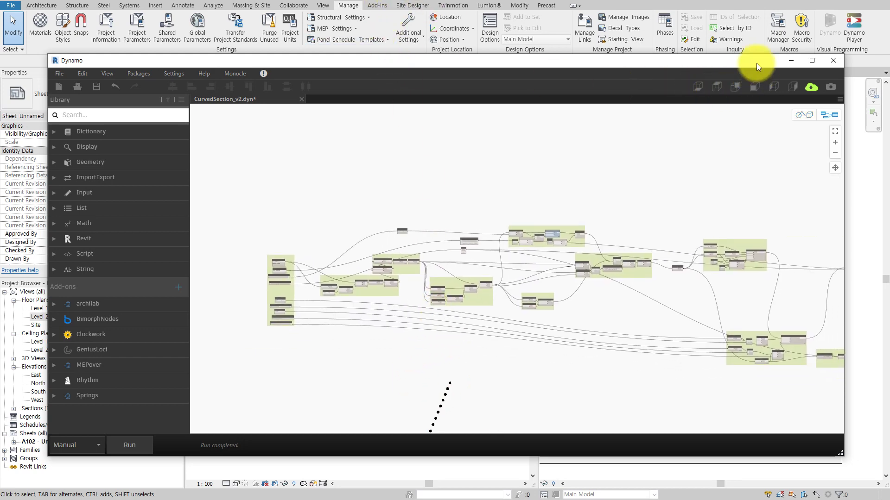
left_click_drag(756, 61, 871, 331)
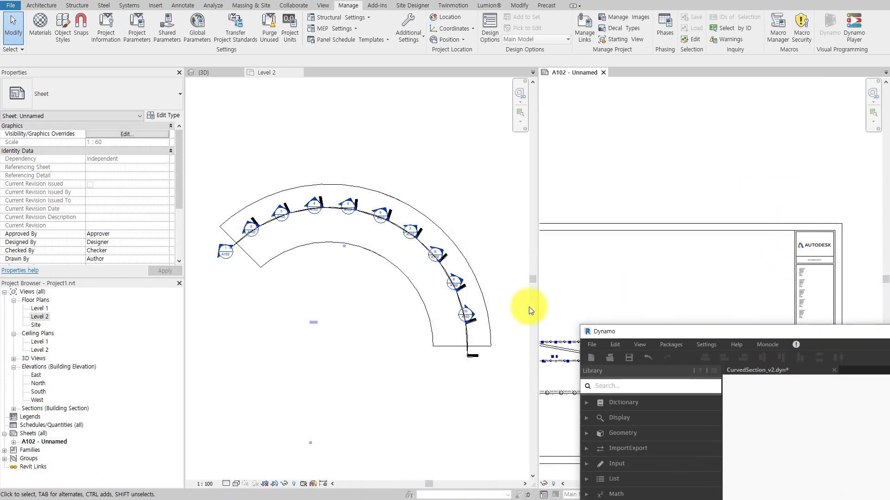
left_click(401, 363)
left_click(589, 274)
middle_click_drag(589, 274, 632, 211)
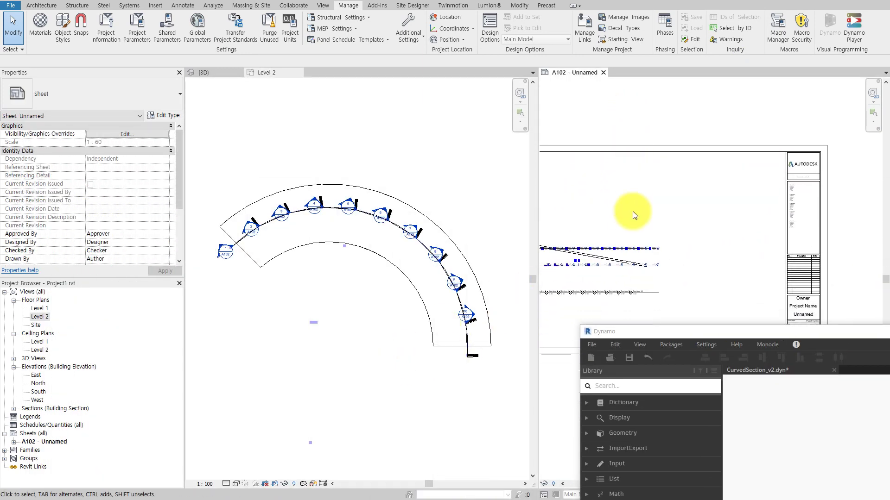
scroll(667, 200, "up", 2)
scroll(649, 215, "up", 2)
scroll(681, 217, "up", 2)
scroll(694, 219, "down", 3)
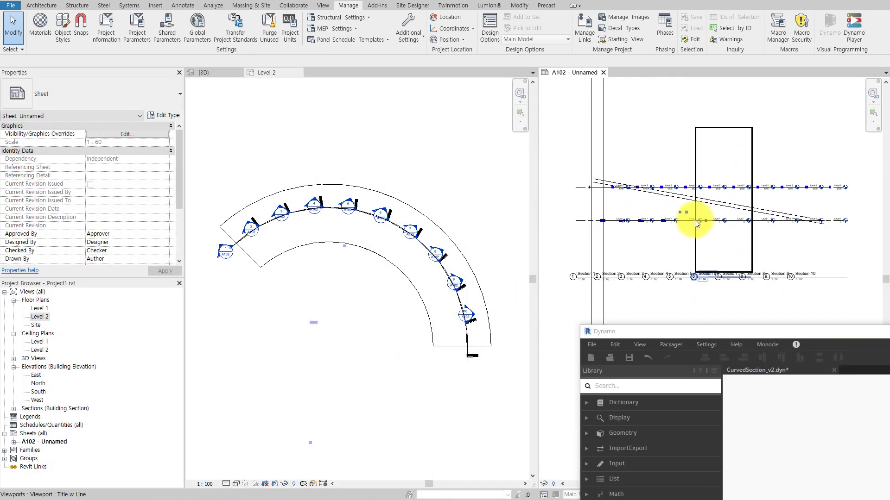
scroll(694, 219, "down", 2)
scroll(689, 223, "down", 2)
left_click_drag(617, 149, 755, 248)
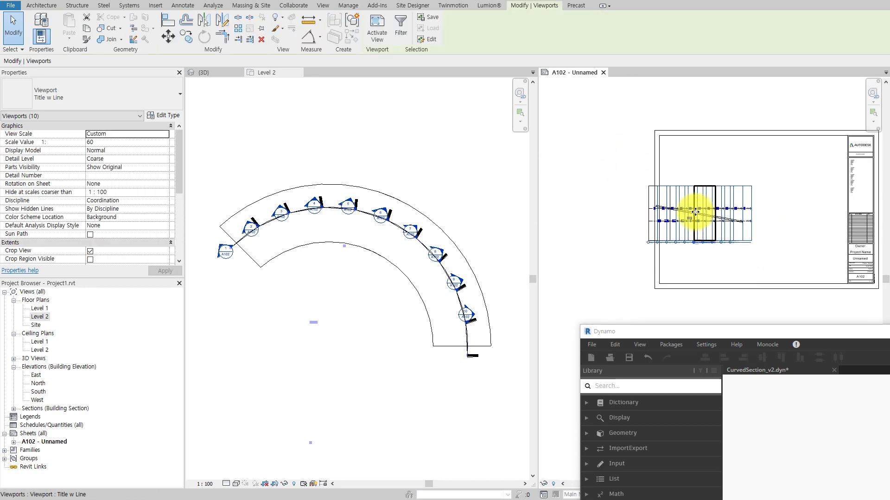
left_click(752, 257)
scroll(759, 240, "up", 2)
scroll(759, 239, "up", 2)
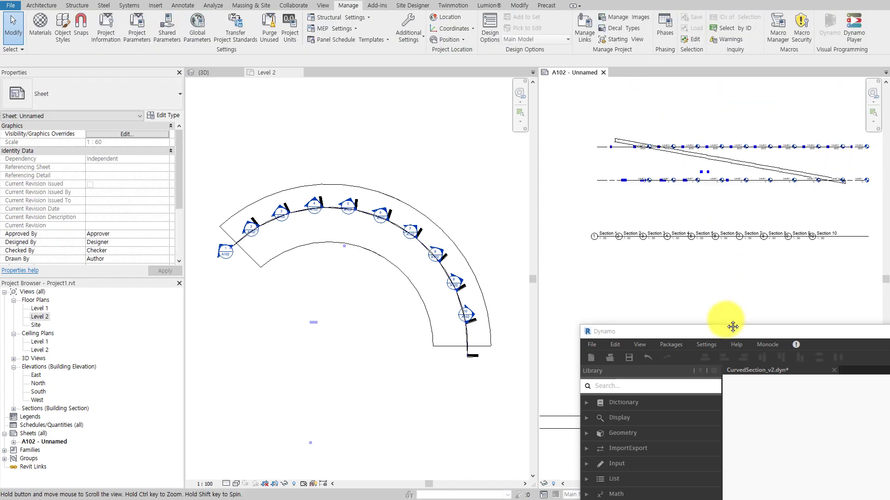
scroll(732, 324, "up", 1)
scroll(759, 218, "up", 2)
scroll(759, 218, "up", 1)
Set the curved floor's end edge elevation to 4000 via shape editing, then reselect the floor
left_click(432, 268)
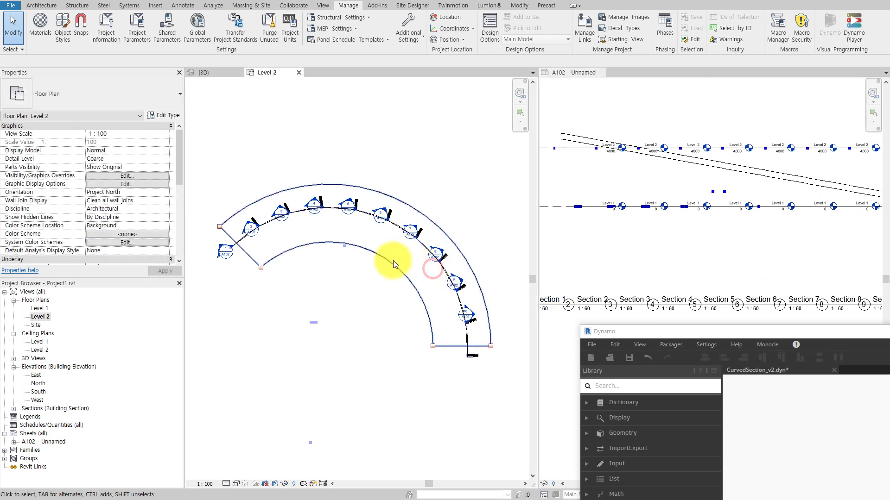
left_click(386, 260)
left_click(418, 30)
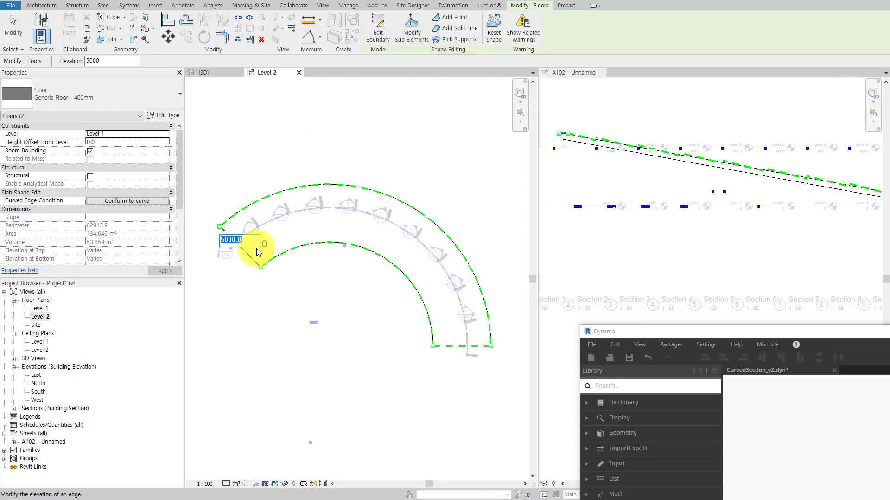
type("4000")
key("Return")
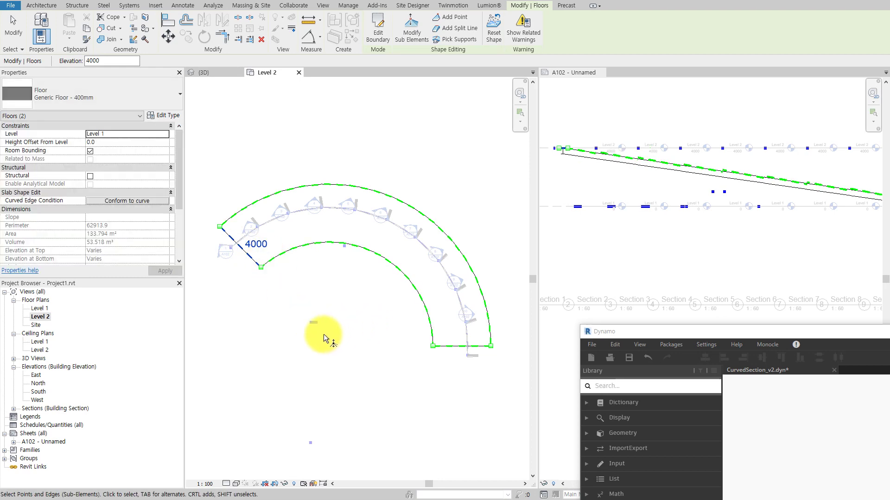
left_click(13, 26)
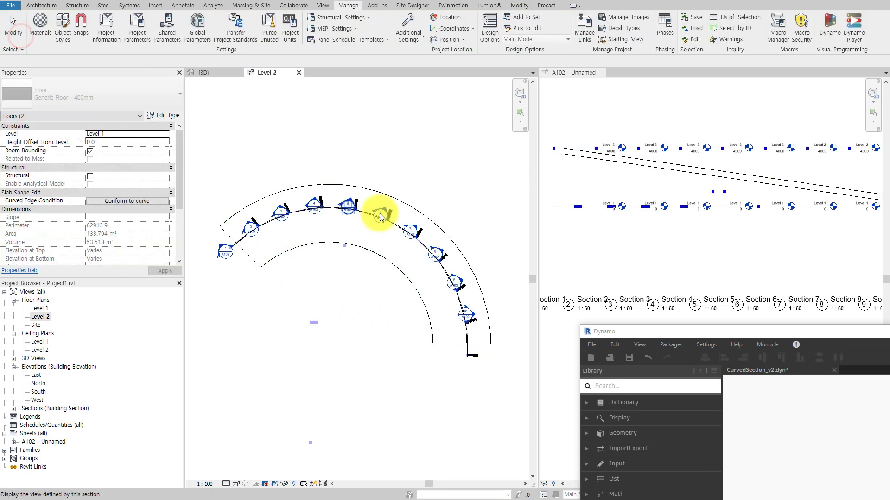
left_click(276, 257)
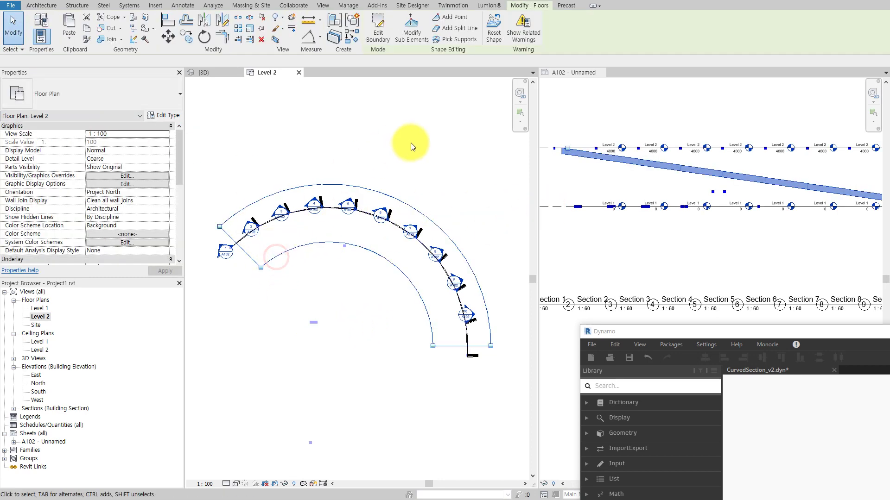
left_click(411, 32)
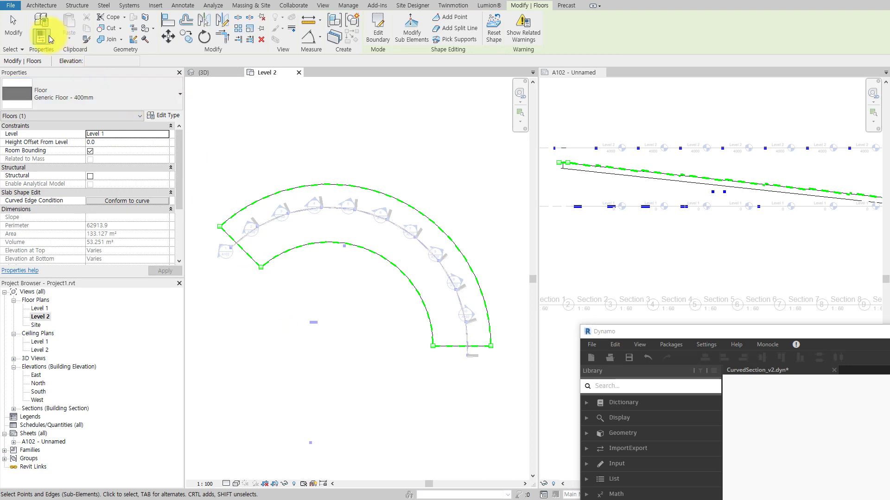
Finish shape editing and deselect the curved floor
left_click(12, 33)
scroll(645, 169, "up", 3)
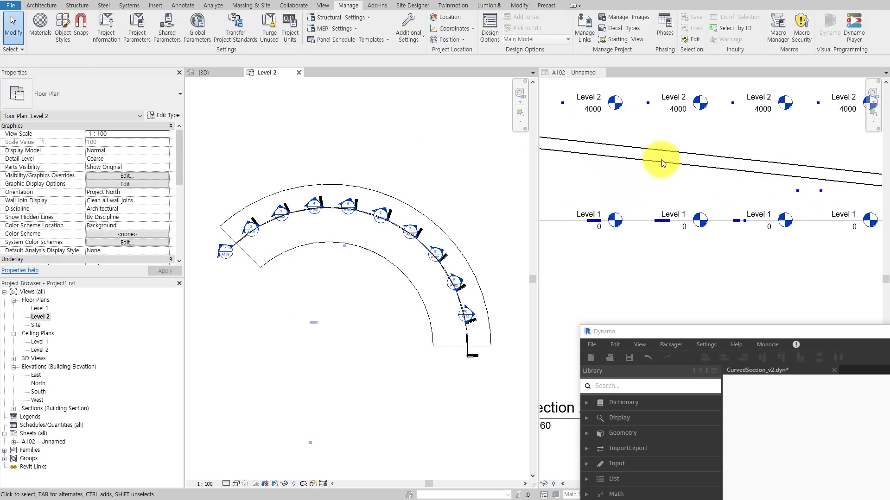
scroll(661, 159, "down", 2)
scroll(737, 186, "down", 2)
scroll(801, 203, "down", 2)
Check the Section 3 and Section 8 viewports on A102, then restore the Dynamo window
left_click(692, 200)
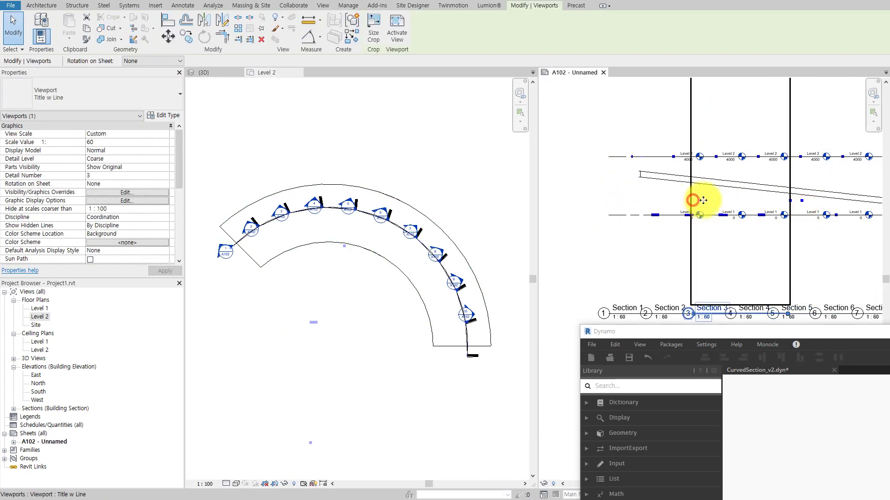
scroll(855, 220, "down", 2)
middle_click_drag(739, 215, 632, 222)
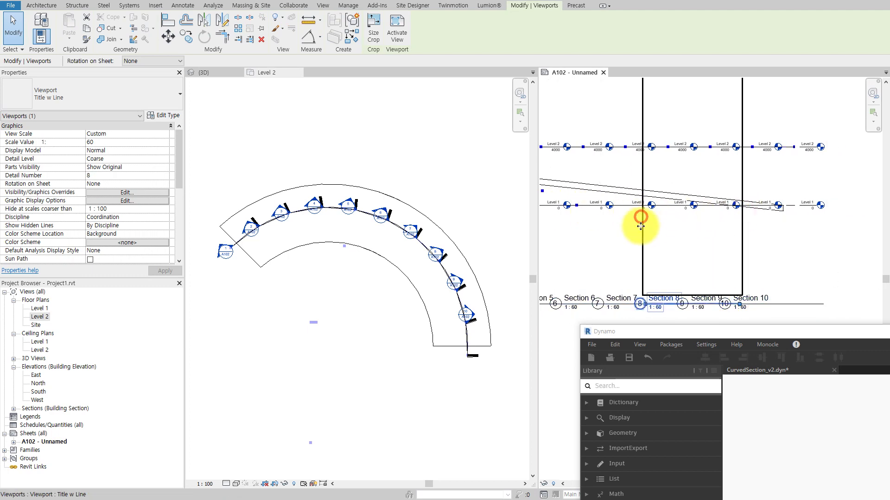
left_click(680, 234)
scroll(680, 233, "down", 2)
scroll(697, 232, "down", 2)
scroll(698, 232, "down", 2)
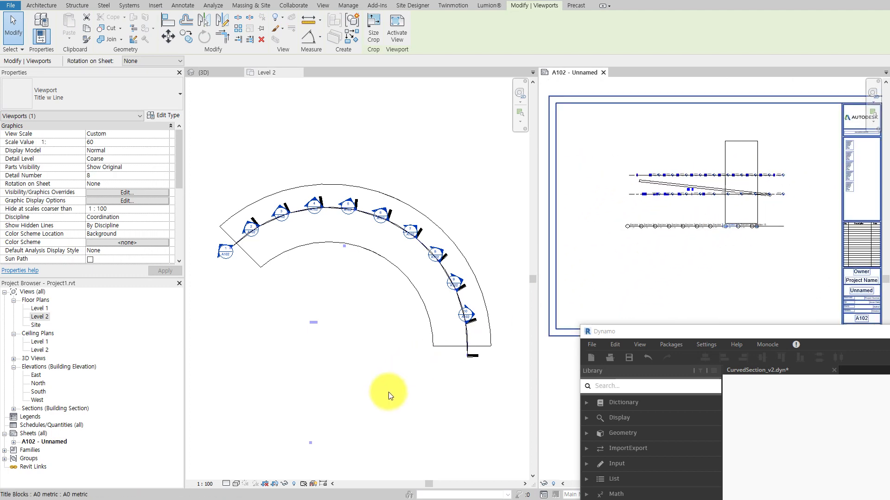
left_click(388, 392)
left_click_drag(852, 334, 452, 91)
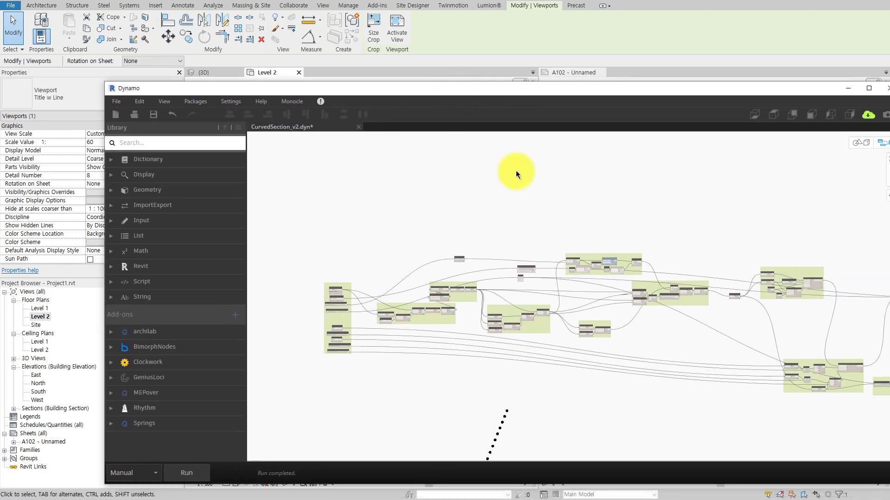